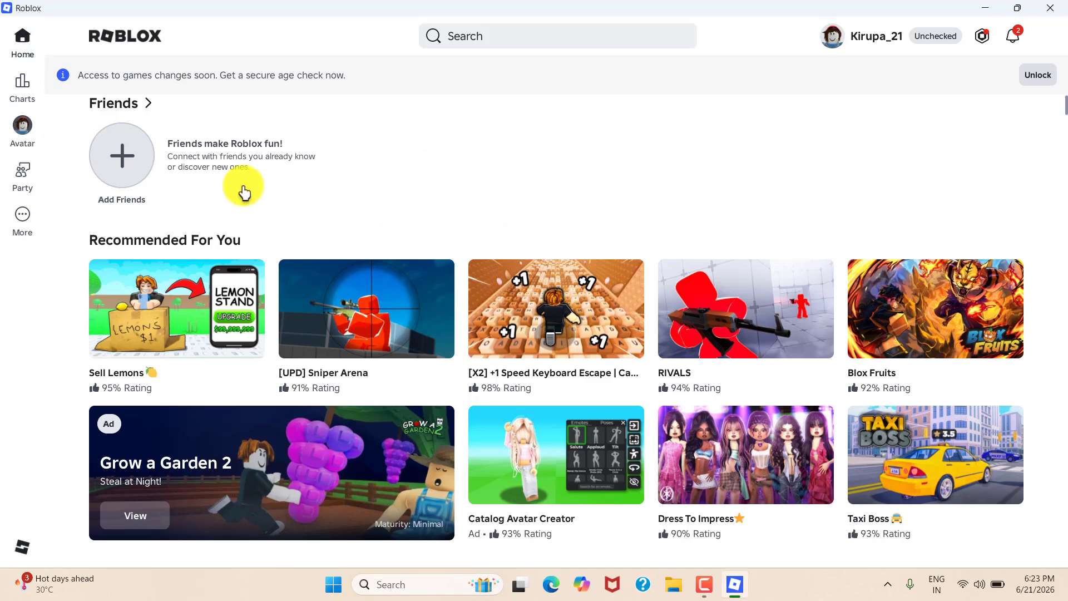
Open Roblox's More page and look through its options, including Log Out and Exit
{"action": "left_click", "coordinate": [14, 229]}
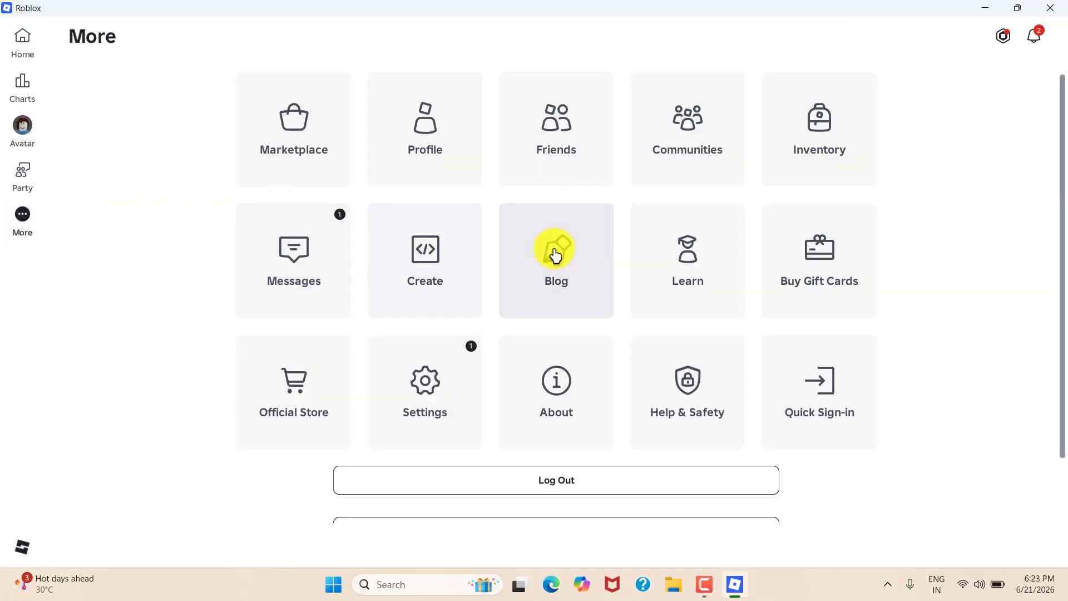
{"action": "scroll", "coordinate": [555, 248], "scroll_direction": "down", "scroll_amount": 2}
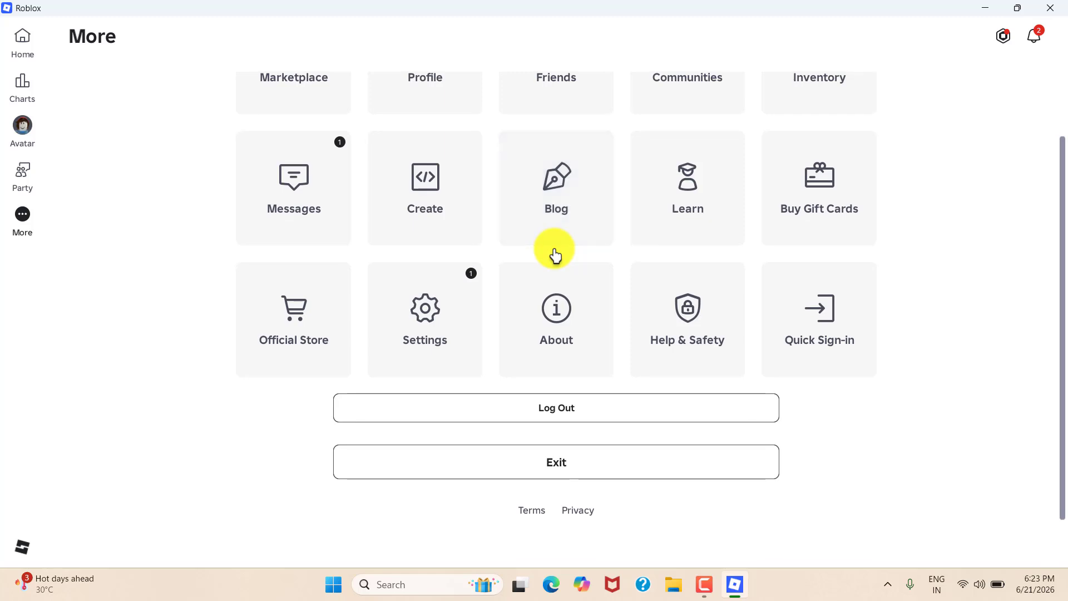
{"action": "scroll", "coordinate": [556, 253], "scroll_direction": "up", "scroll_amount": 2}
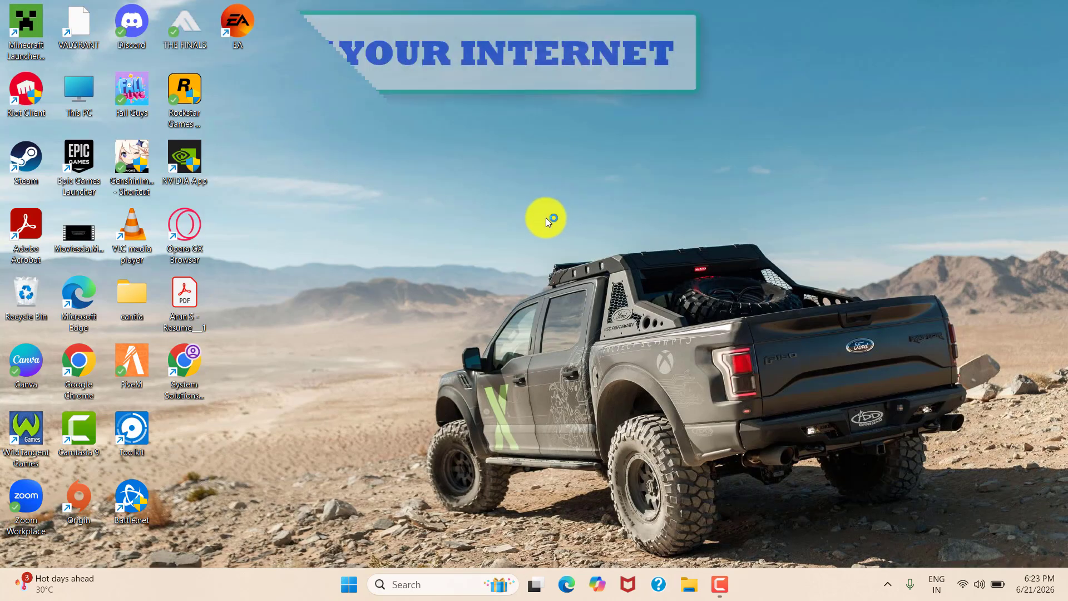
Restart the internet connection by turning Wi-Fi off and back on, and reconnect to the optici 2 network
{"action": "left_click", "coordinate": [963, 584]}
{"action": "left_click", "coordinate": [876, 322]}
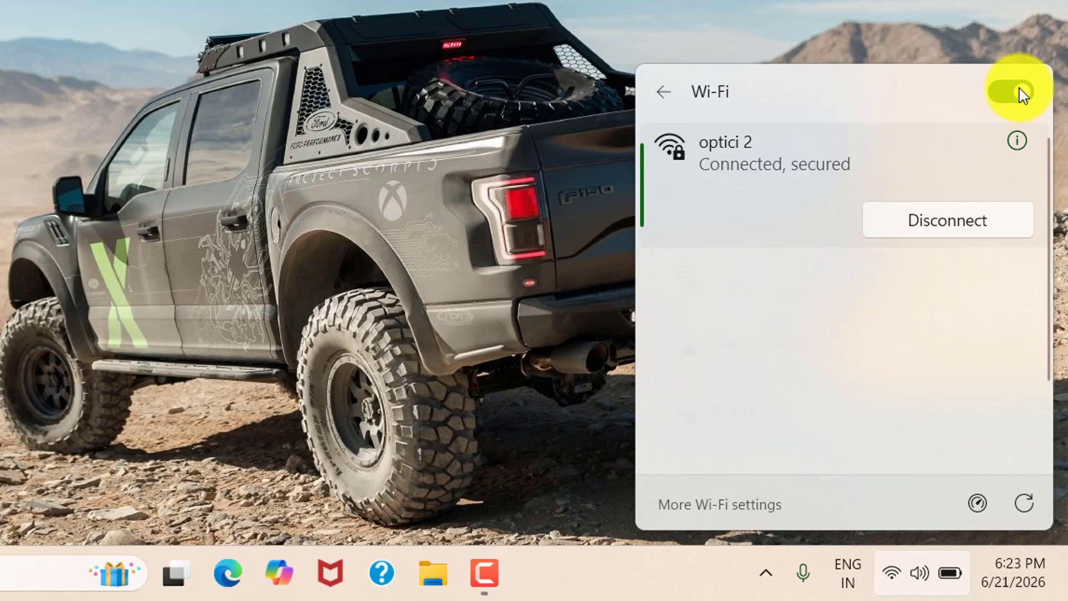
{"action": "left_click", "coordinate": [1028, 165]}
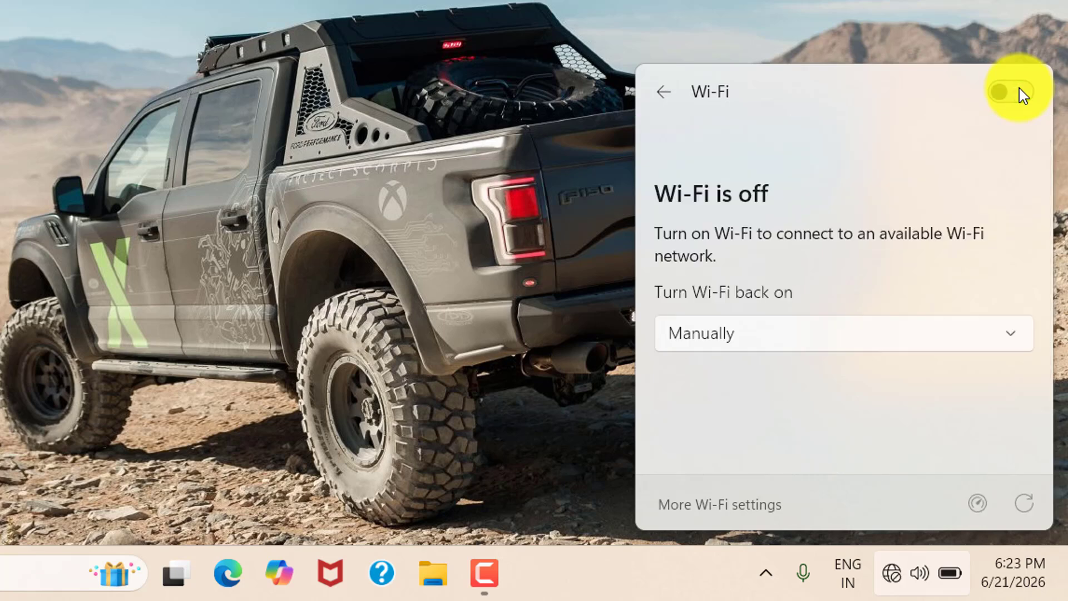
{"action": "left_click", "coordinate": [1019, 88]}
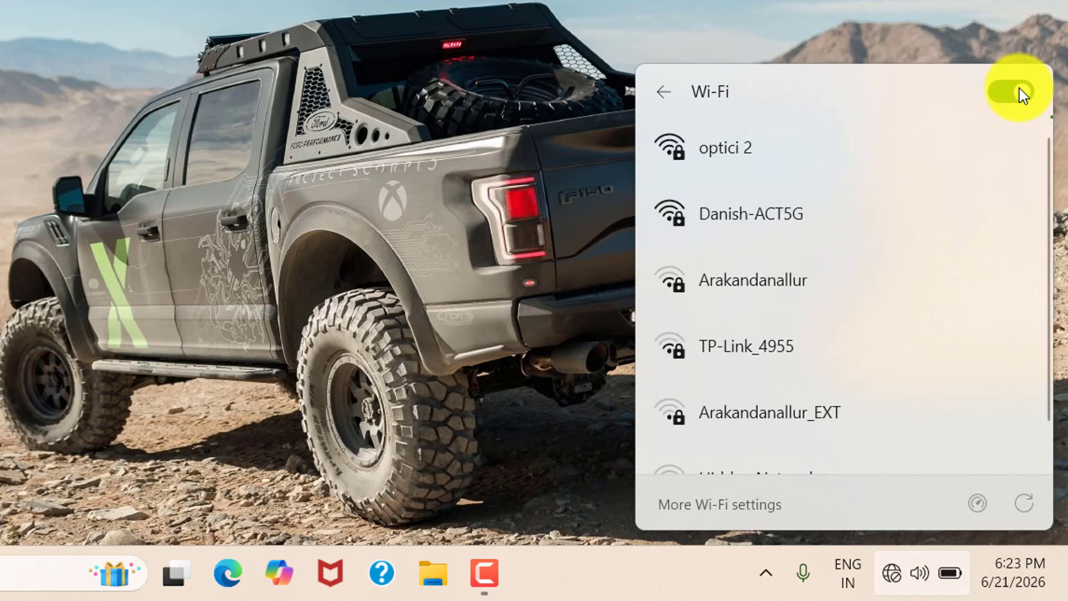
{"action": "left_click", "coordinate": [856, 169]}
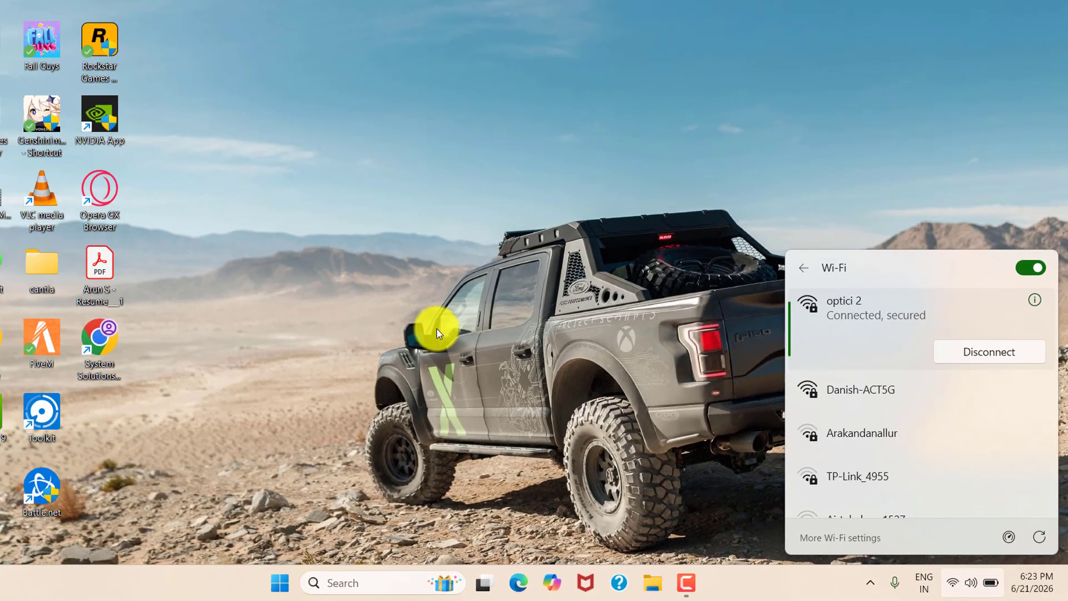
{"action": "left_click", "coordinate": [102, 183]}
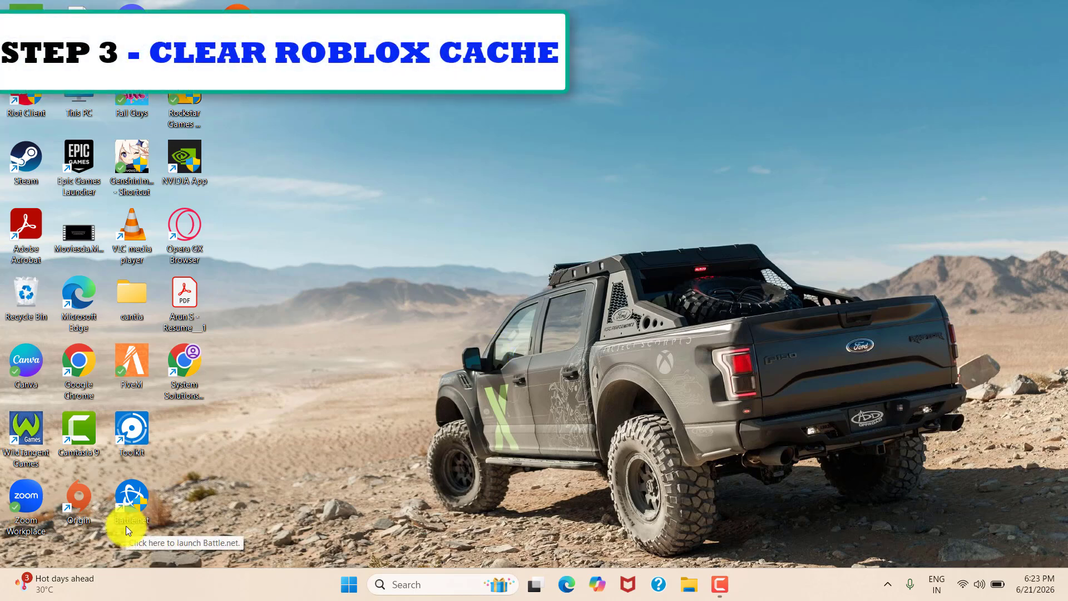
Open the %localappdata%\Roblox folder with the Run dialog and select the items from the rbx-storage folder through rbx-storage.id
{"action": "key", "text": "super+r"}
{"action": "key", "text": "BackSpace"}
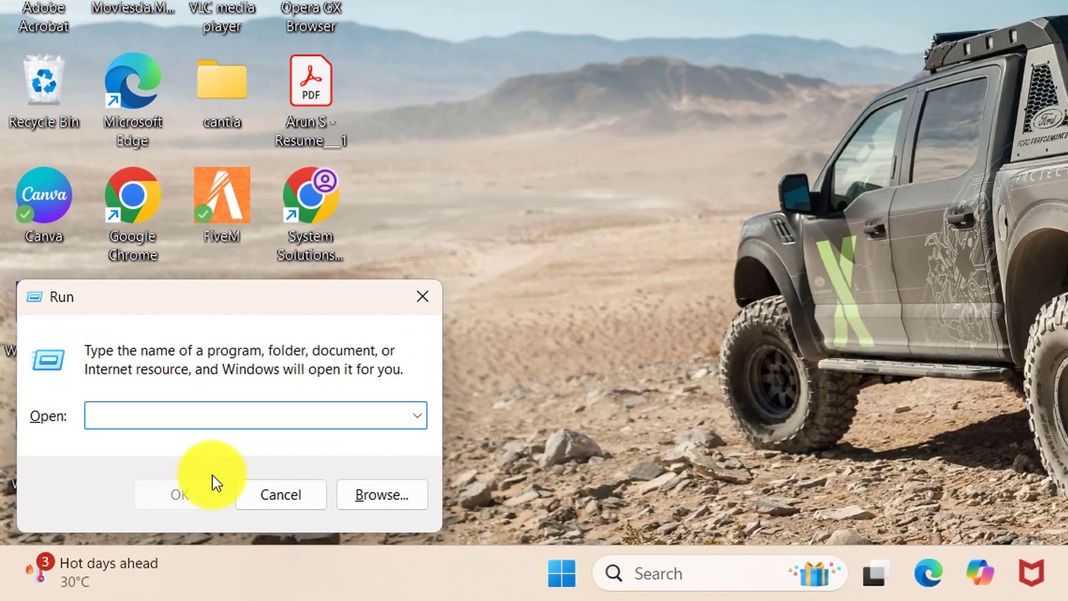
{"action": "type", "text": "%"}
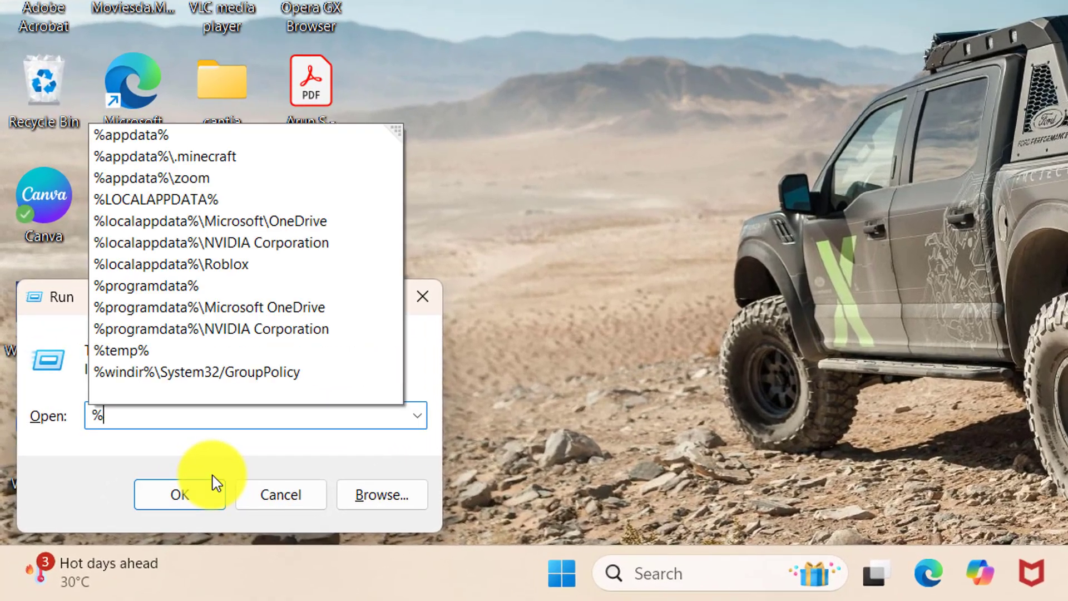
{"action": "type", "text": "loc"}
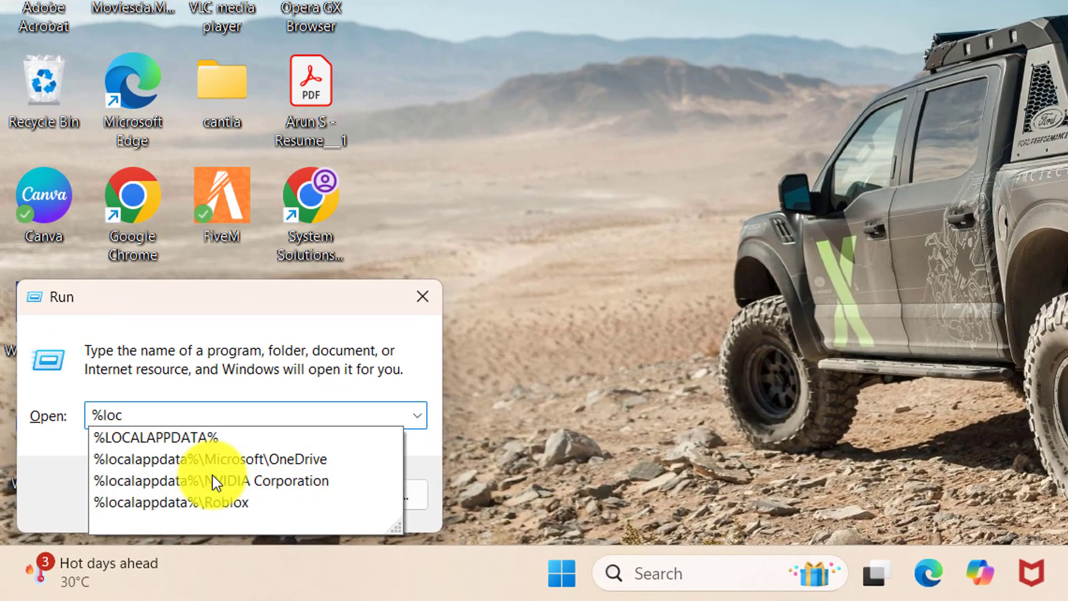
{"action": "key", "text": "Down"}
{"action": "key", "text": "Down"}
{"action": "key", "text": "Down"}
{"action": "key", "text": "Down"}
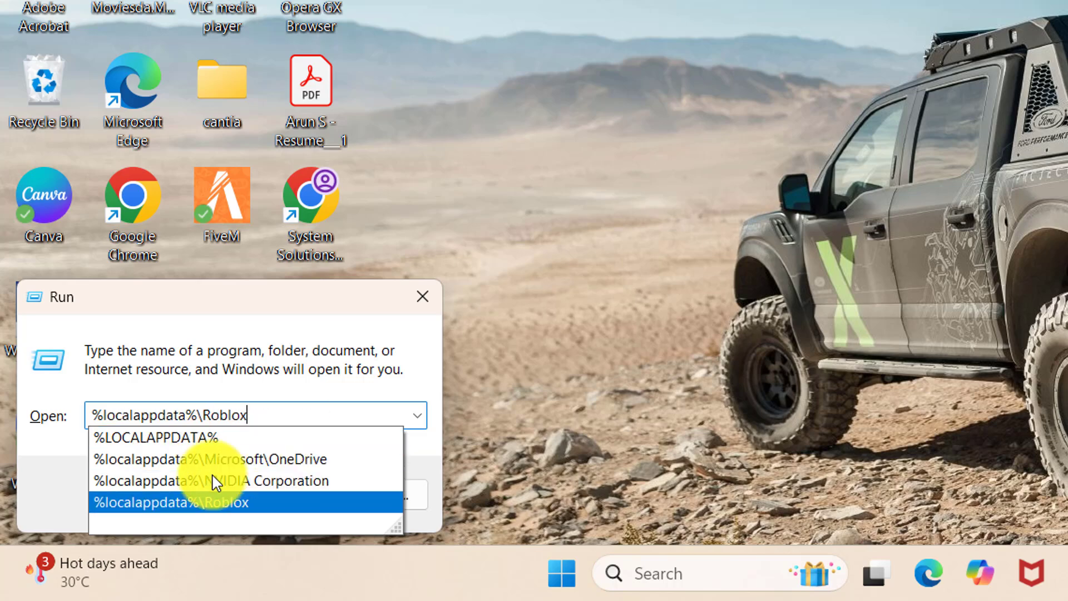
{"action": "key", "text": "Return"}
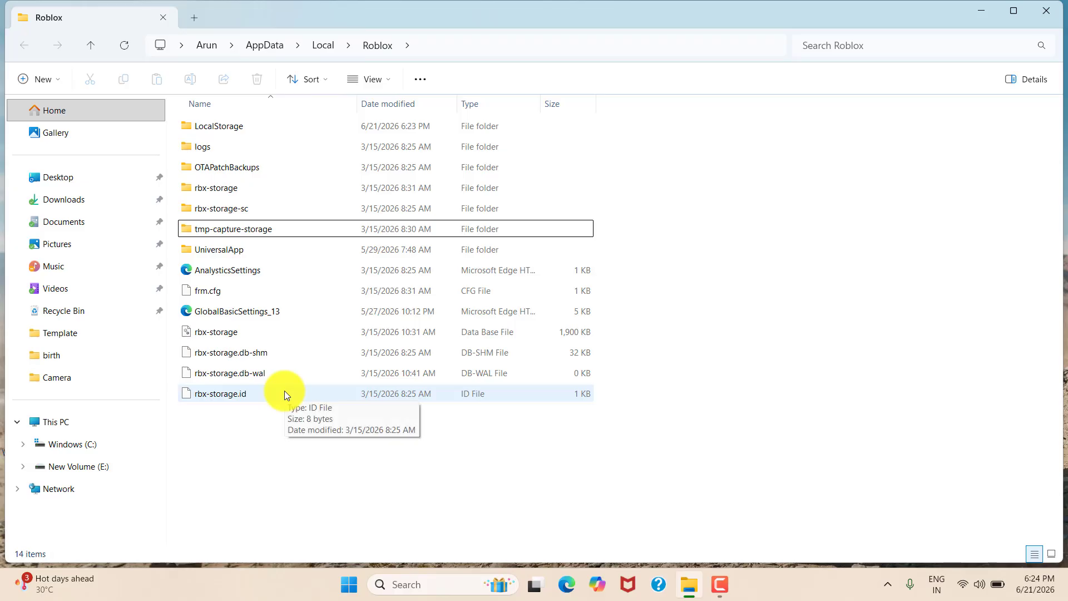
{"action": "left_click", "coordinate": [285, 390]}
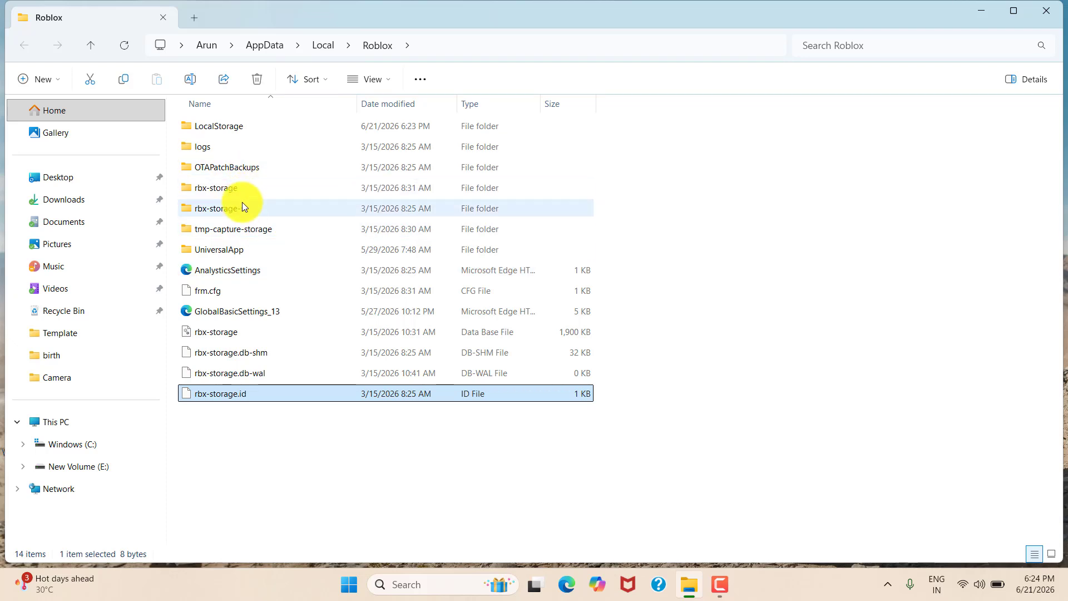
{"action": "left_click", "coordinate": [242, 191], "text": "shift"}
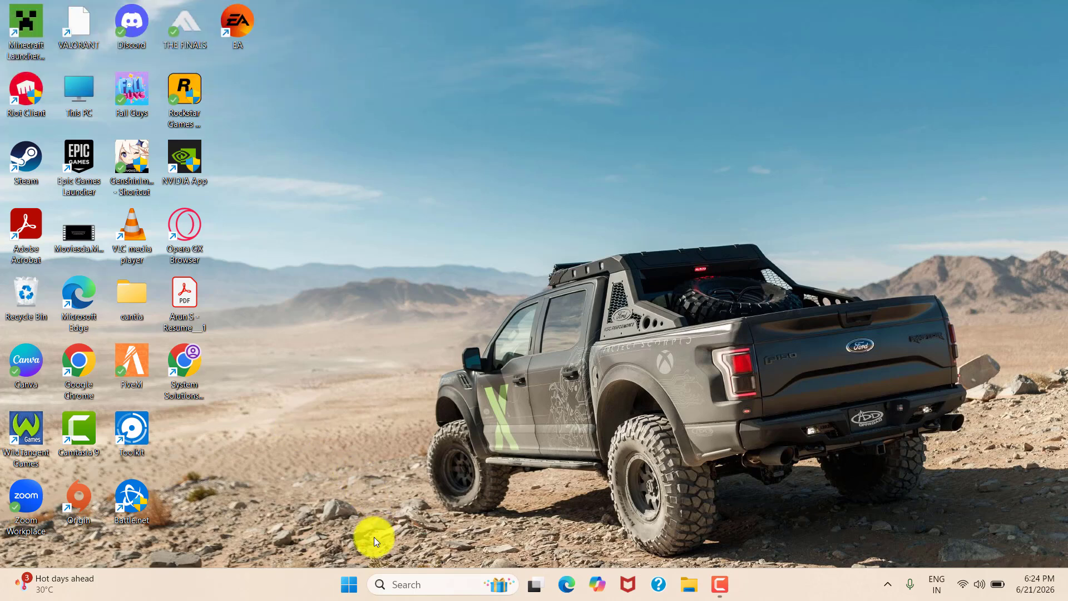
In the Windows network proxy settings, save the manual proxy setup with "Use a proxy server" off, and close Settings
{"action": "right_click", "coordinate": [342, 588]}
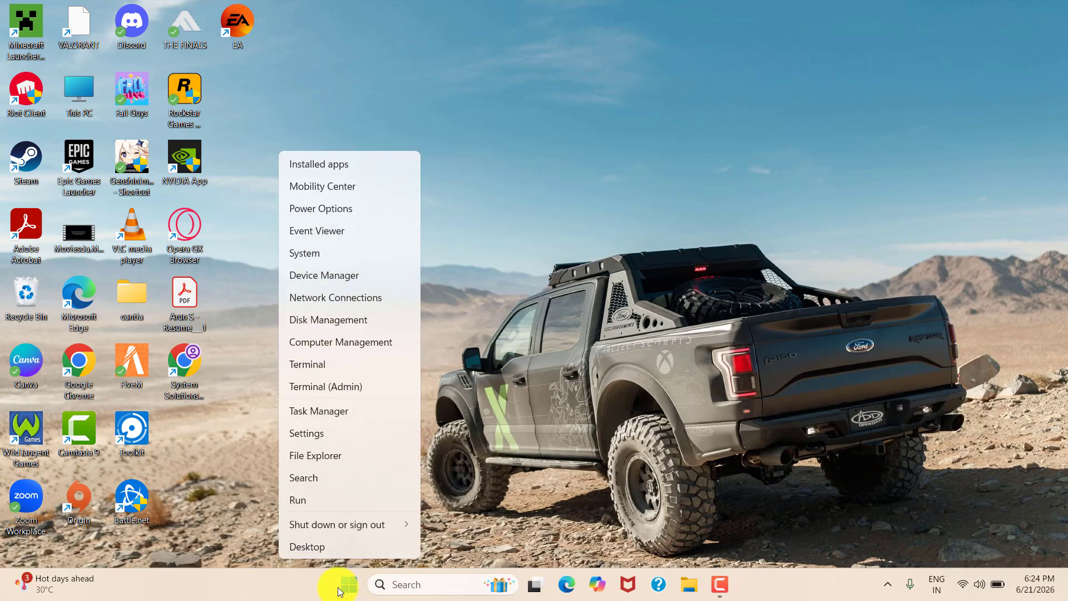
{"action": "left_click", "coordinate": [329, 438]}
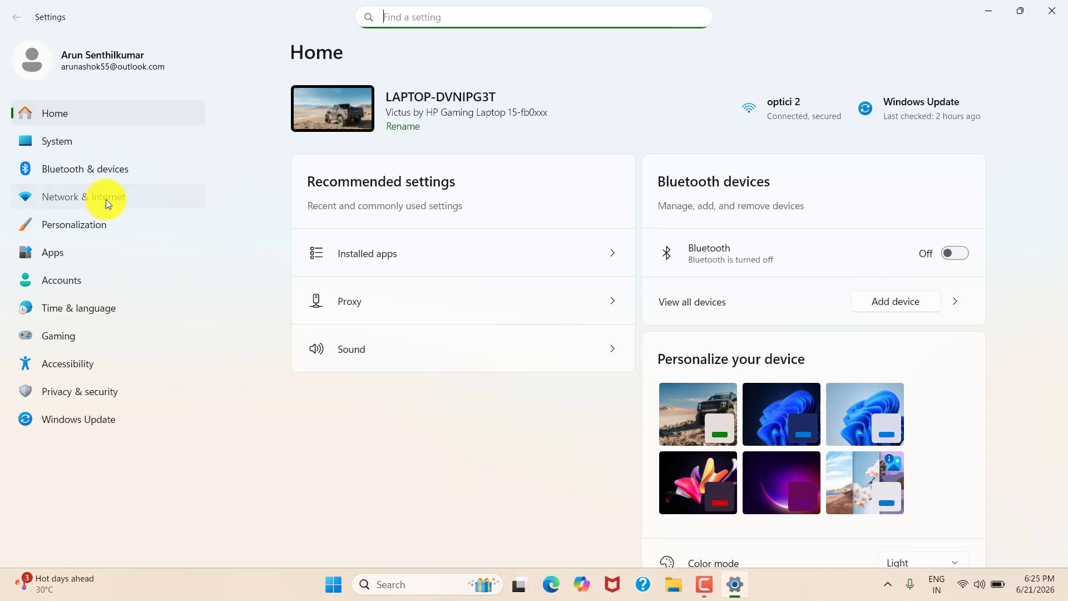
{"action": "left_click", "coordinate": [106, 200]}
{"action": "scroll", "coordinate": [513, 282], "scroll_direction": "down", "scroll_amount": 1}
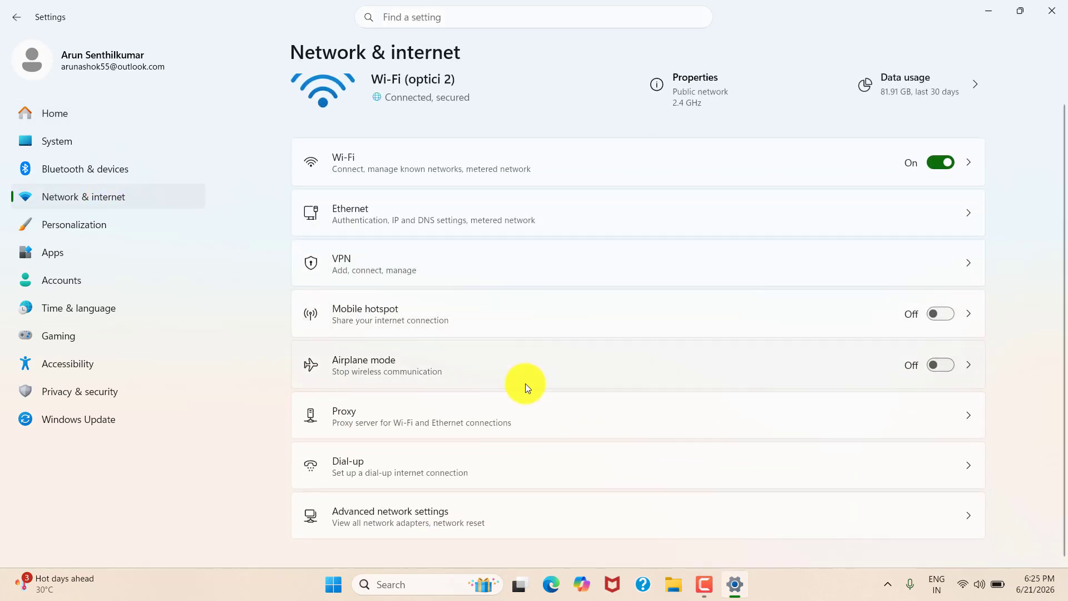
{"action": "left_click", "coordinate": [534, 418]}
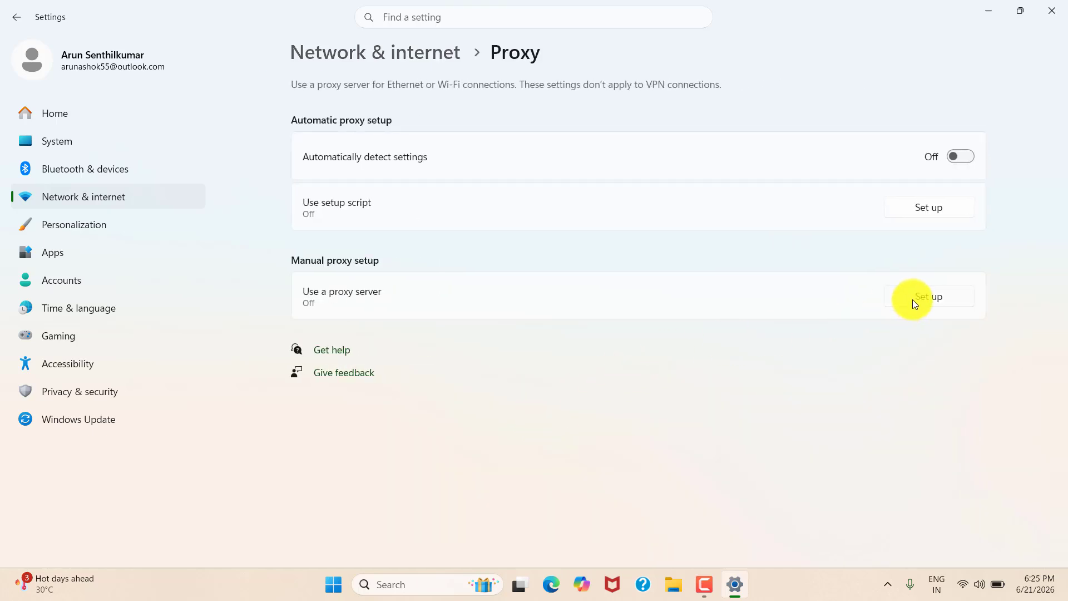
{"action": "left_click", "coordinate": [912, 300]}
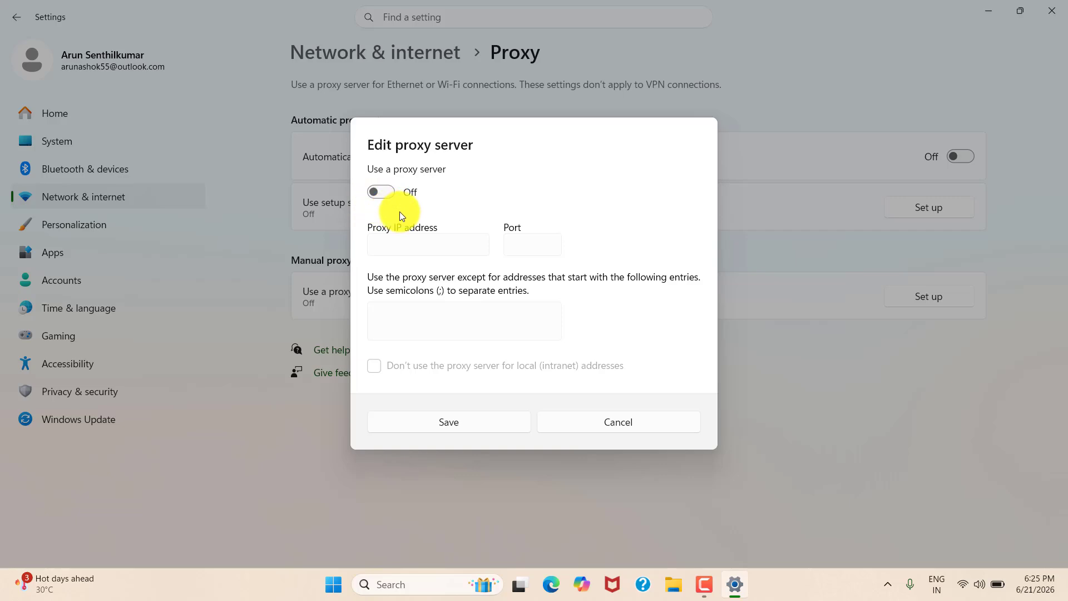
{"action": "left_click", "coordinate": [483, 425]}
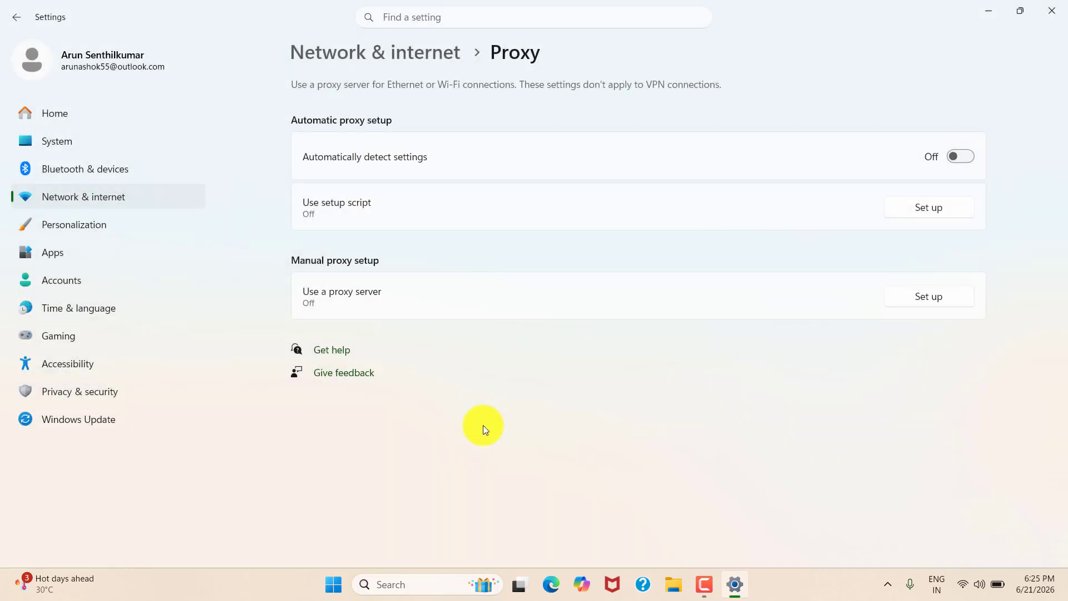
{"action": "left_click", "coordinate": [1063, 6]}
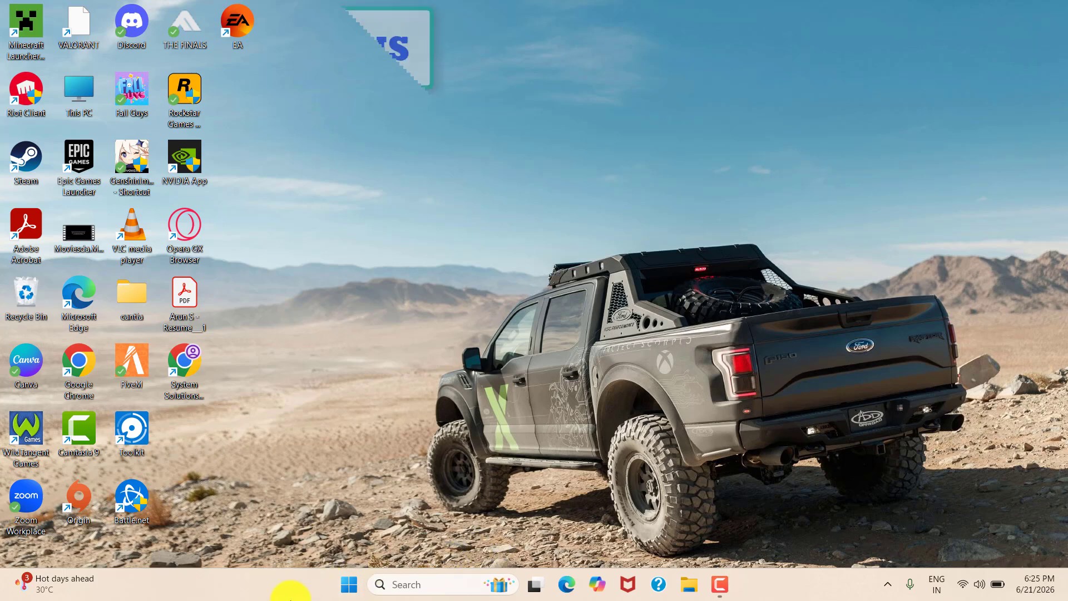
Open Command Prompt as administrator and flush the DNS cache with ipconfig /flushdns
{"action": "left_click", "coordinate": [407, 584]}
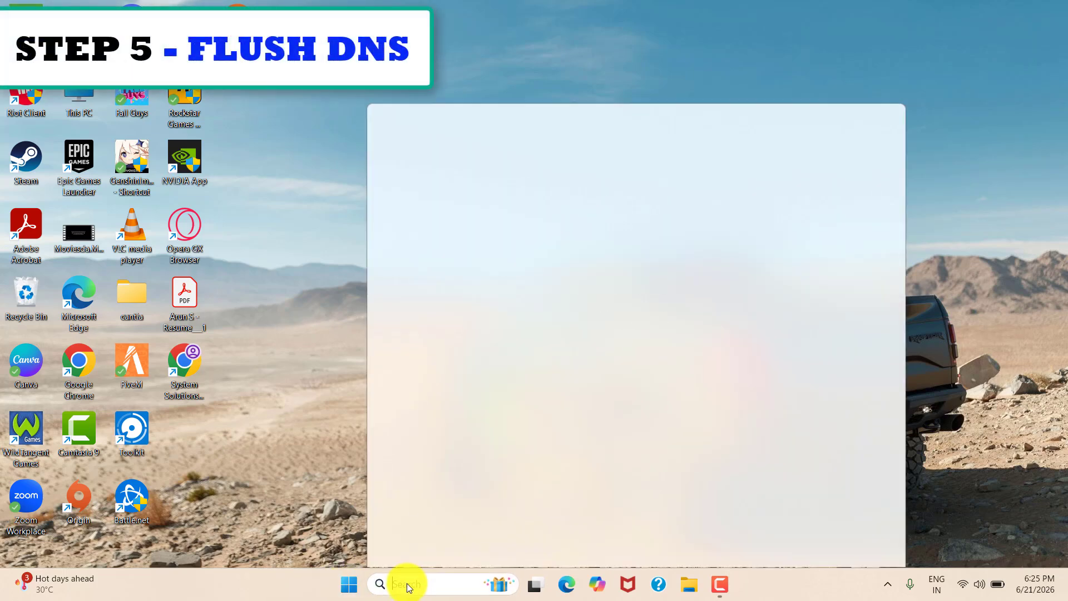
{"action": "type", "text": "cmd"}
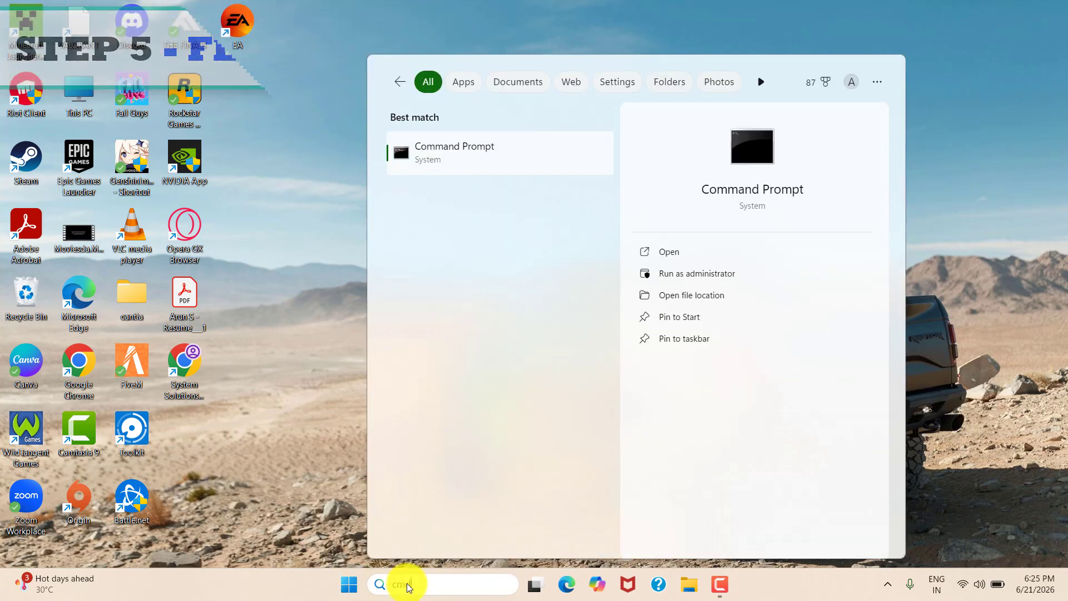
{"action": "left_click", "coordinate": [727, 272]}
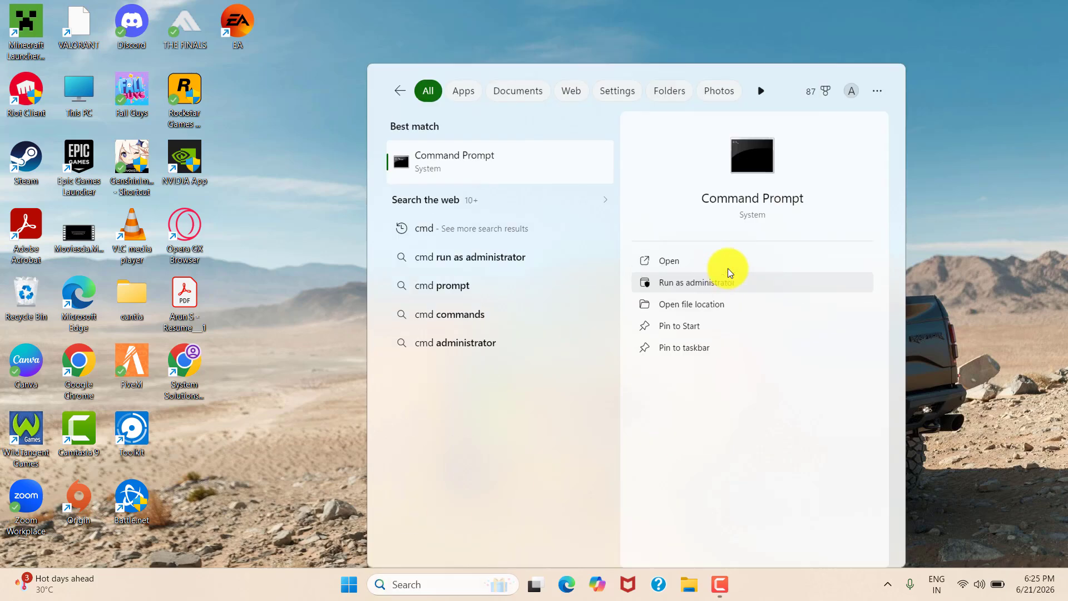
{"action": "type", "text": "ipconfig"}
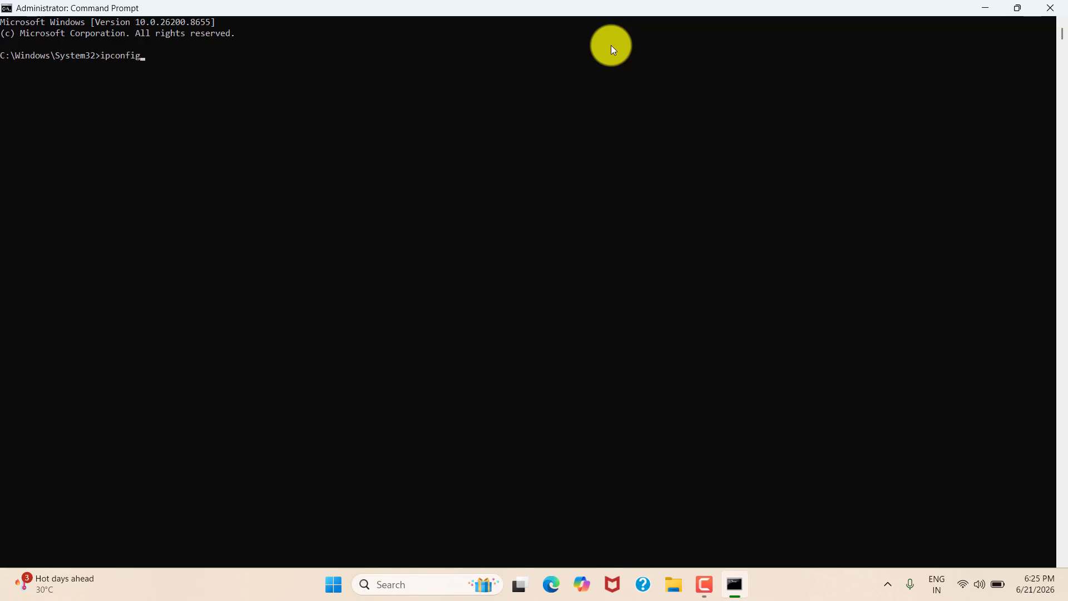
{"action": "type", "text": " /flushdns"}
{"action": "key", "text": "Return"}
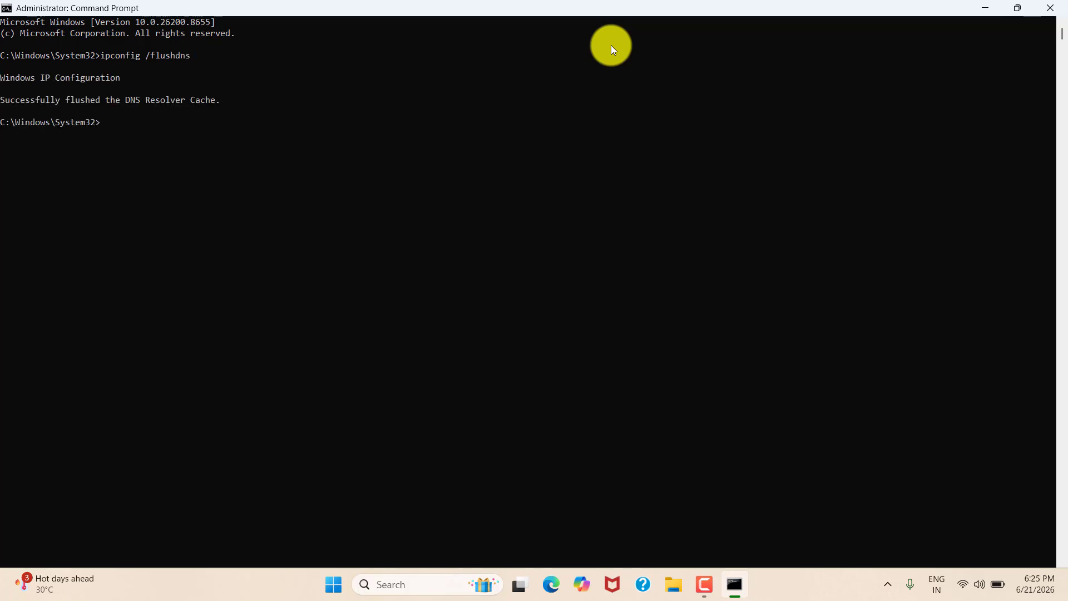
Reset the Winsock catalog with netsh winsock reset and exit Command Prompt
{"action": "type", "text": "netsh winsock reset"}
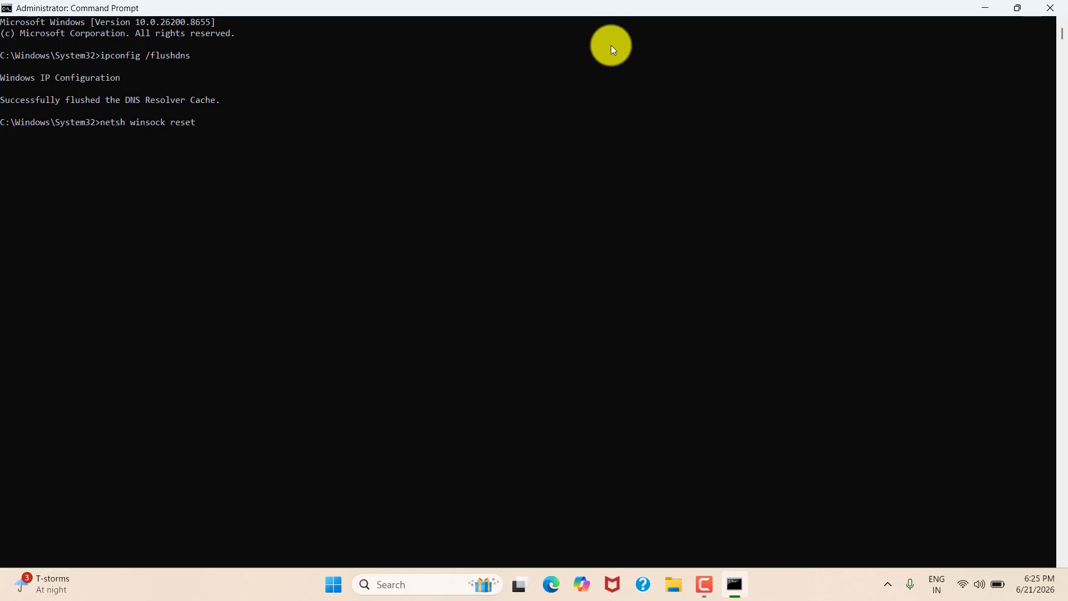
{"action": "key", "text": "Return"}
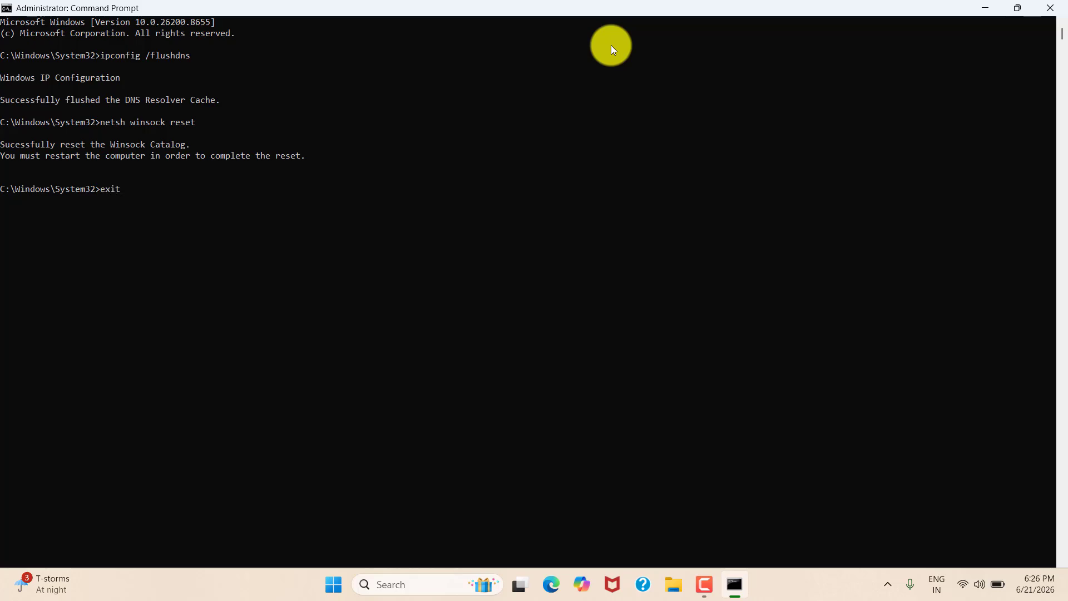
{"action": "type", "text": "exit"}
{"action": "key", "text": "Return"}
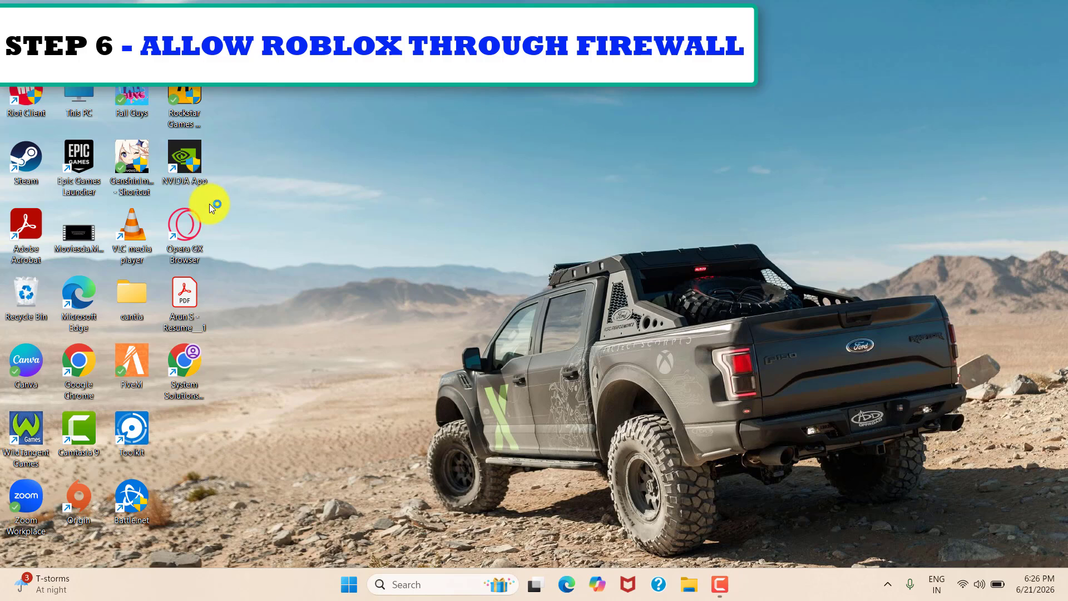
Open the list of apps allowed through the firewall from Windows Security's Firewall & network protection page
{"action": "left_click", "coordinate": [411, 585]}
{"action": "type", "text": "wi"}
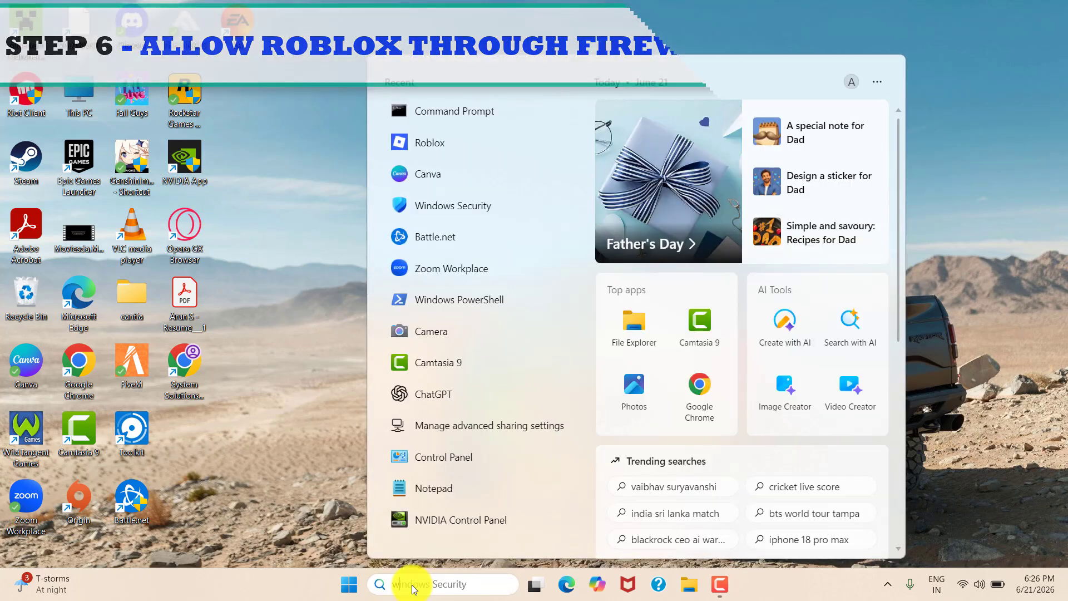
{"action": "type", "text": "nd"}
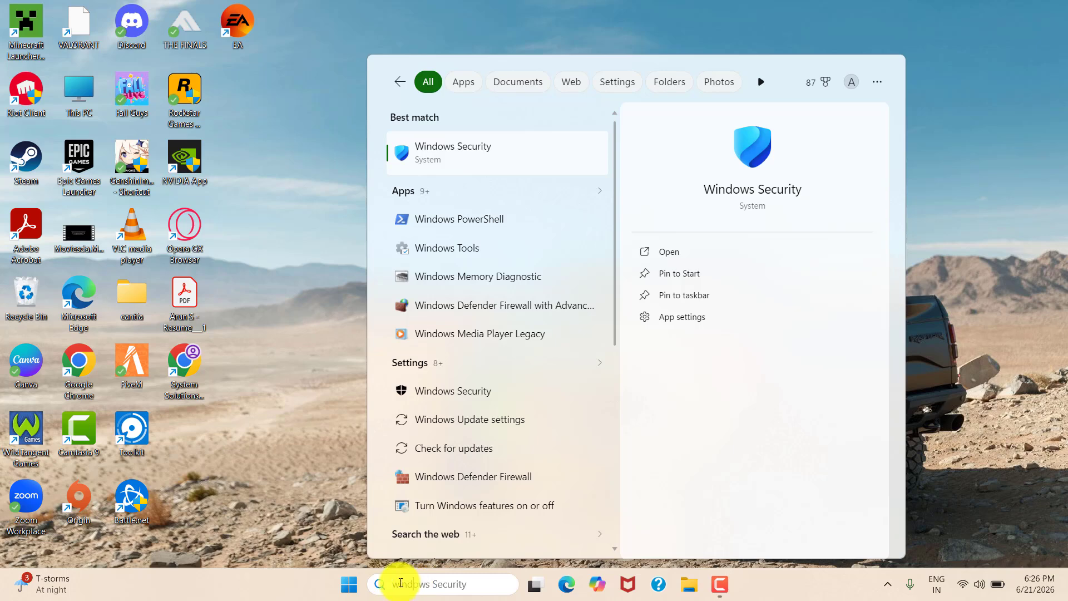
{"action": "left_click", "coordinate": [698, 252]}
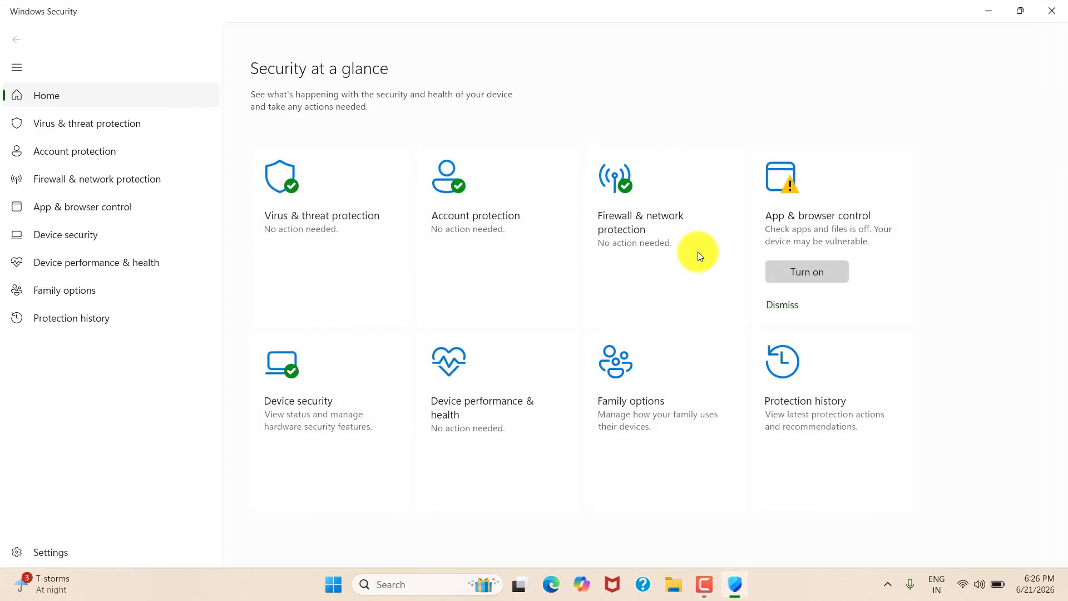
{"action": "left_click", "coordinate": [689, 252]}
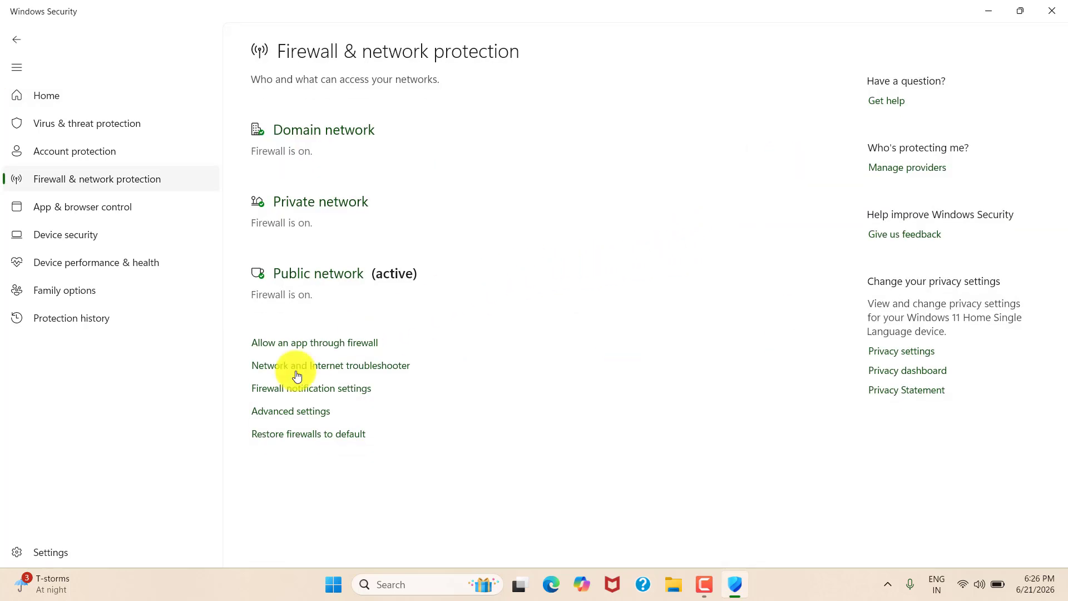
{"action": "left_click", "coordinate": [335, 346]}
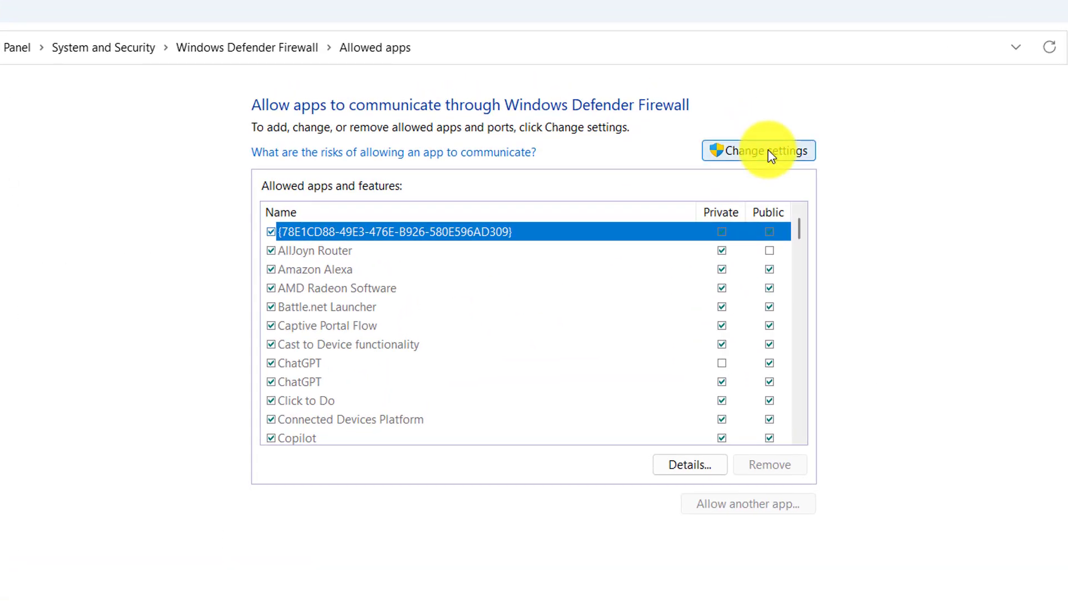
Unlock the firewall's allowed apps list, select Roblox with private and public access enabled, save the list, and close Windows Security
{"action": "left_click", "coordinate": [769, 153]}
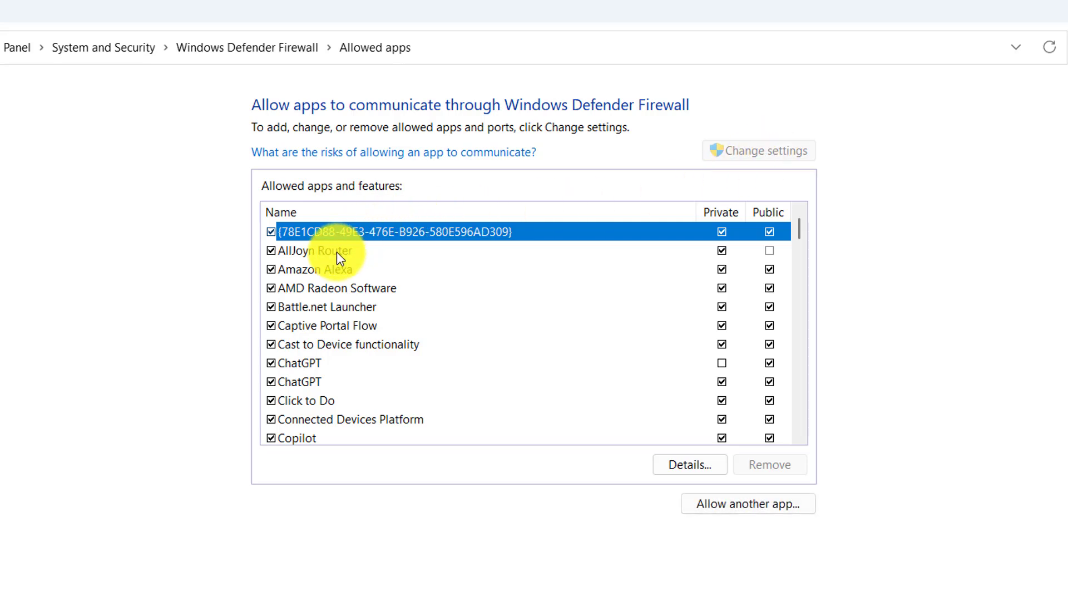
{"action": "scroll", "coordinate": [336, 251], "scroll_direction": "down", "scroll_amount": 6}
{"action": "scroll", "coordinate": [337, 253], "scroll_direction": "down", "scroll_amount": 12}
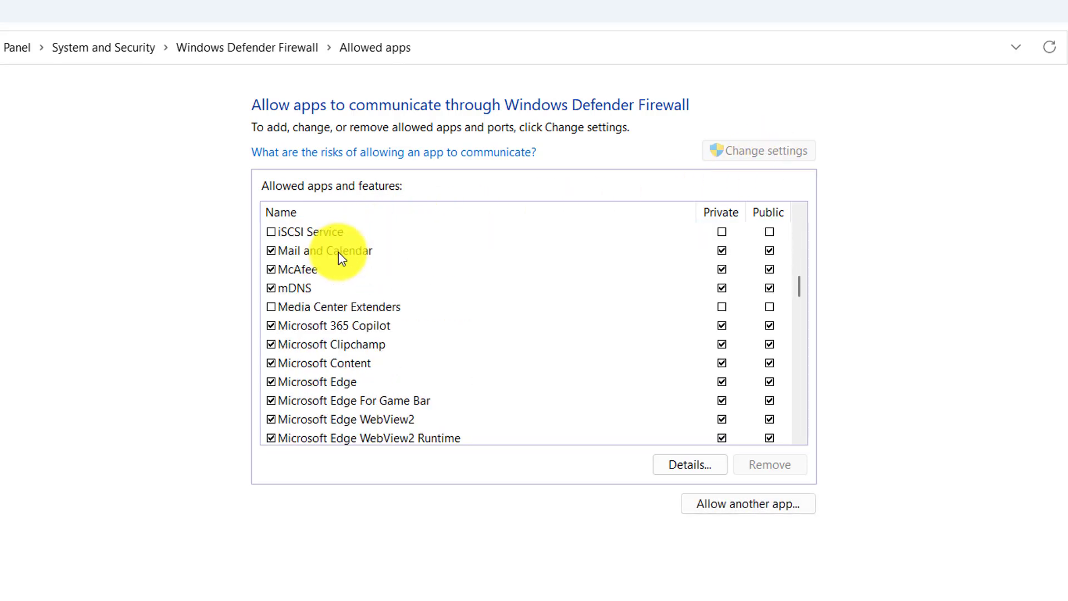
{"action": "scroll", "coordinate": [344, 256], "scroll_direction": "down", "scroll_amount": 4}
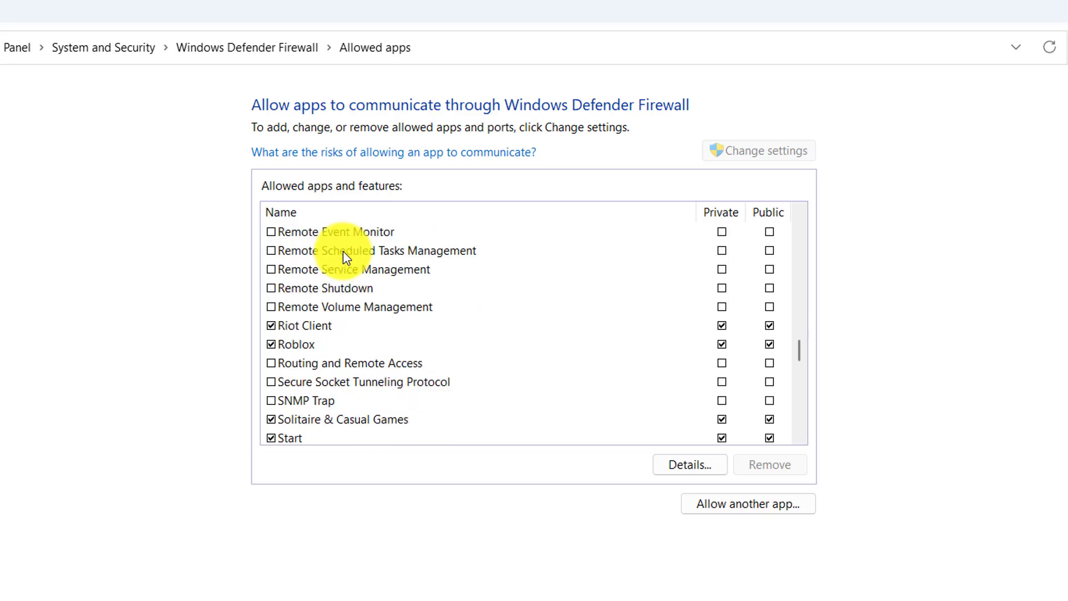
{"action": "left_click", "coordinate": [326, 347]}
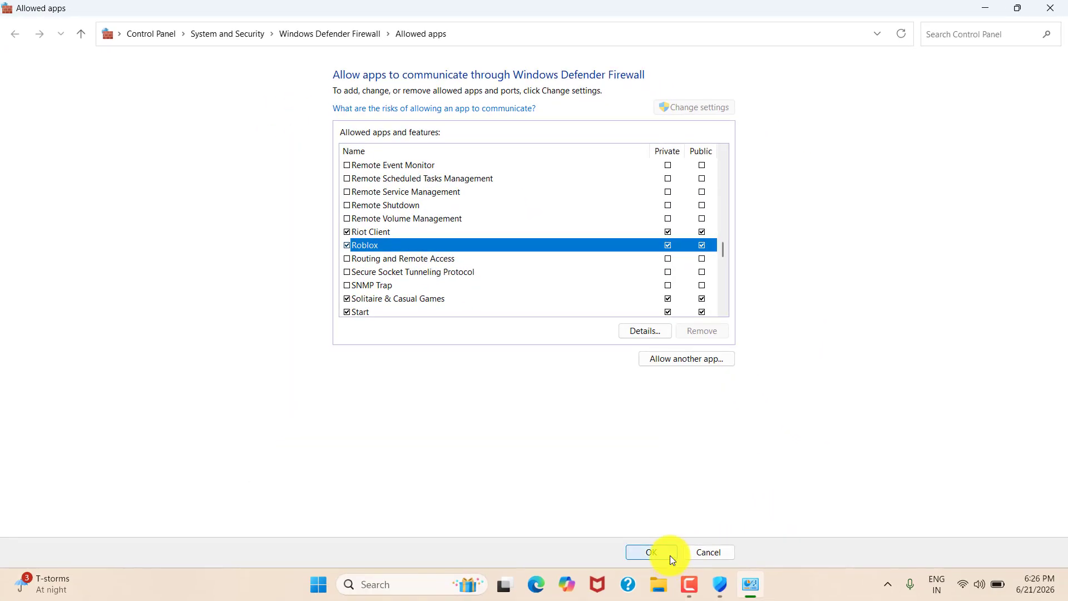
{"action": "left_click", "coordinate": [650, 552]}
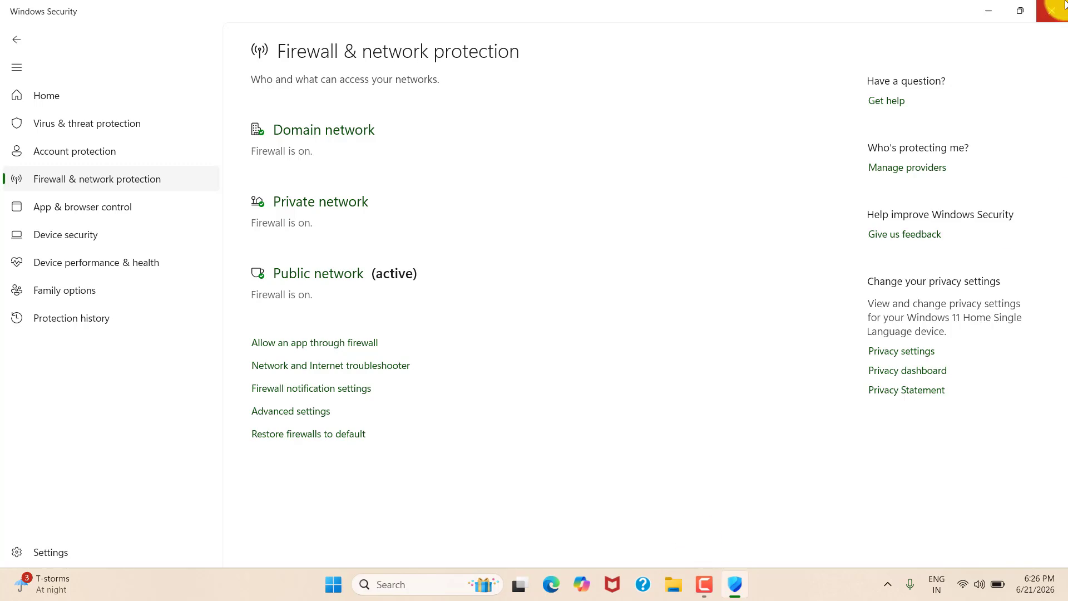
{"action": "left_click", "coordinate": [1063, 4]}
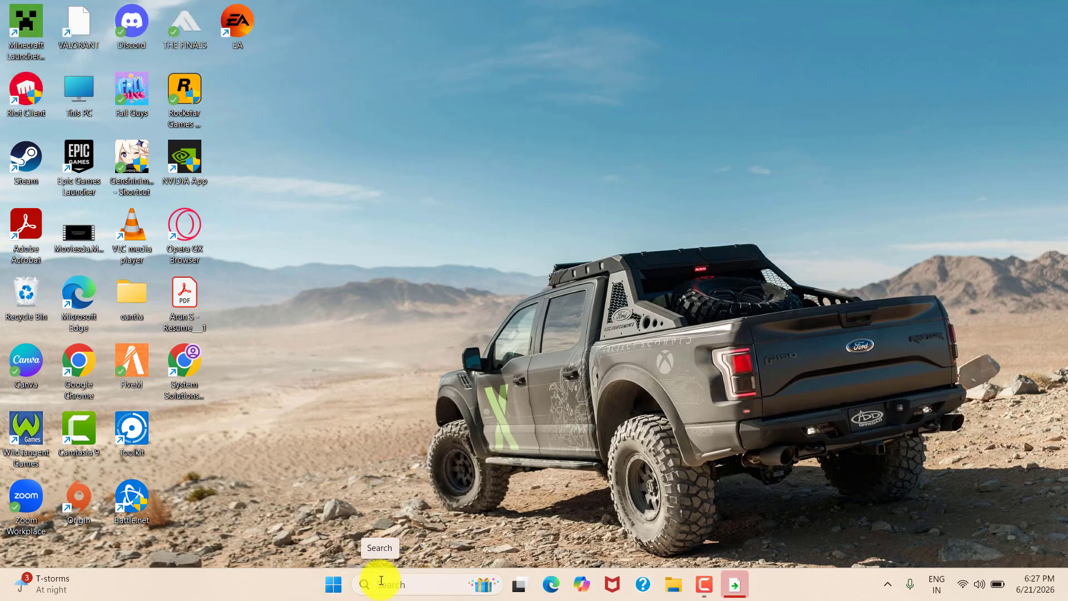
Search for roblox among the installed apps in Windows Settings and start uninstalling the first Roblox entry
{"action": "key", "text": "super+i"}
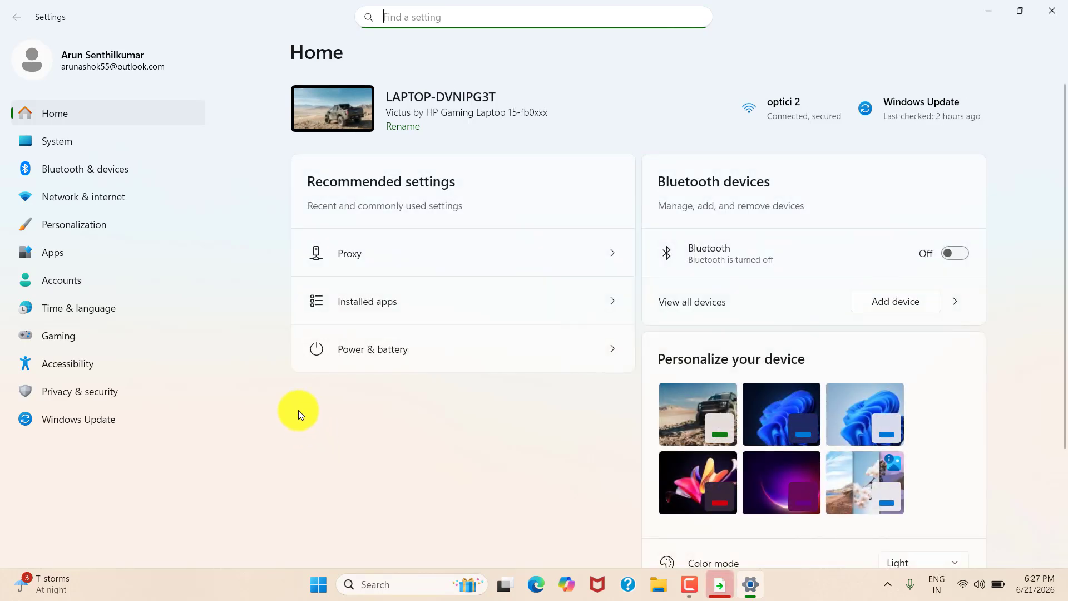
{"action": "left_click", "coordinate": [86, 253]}
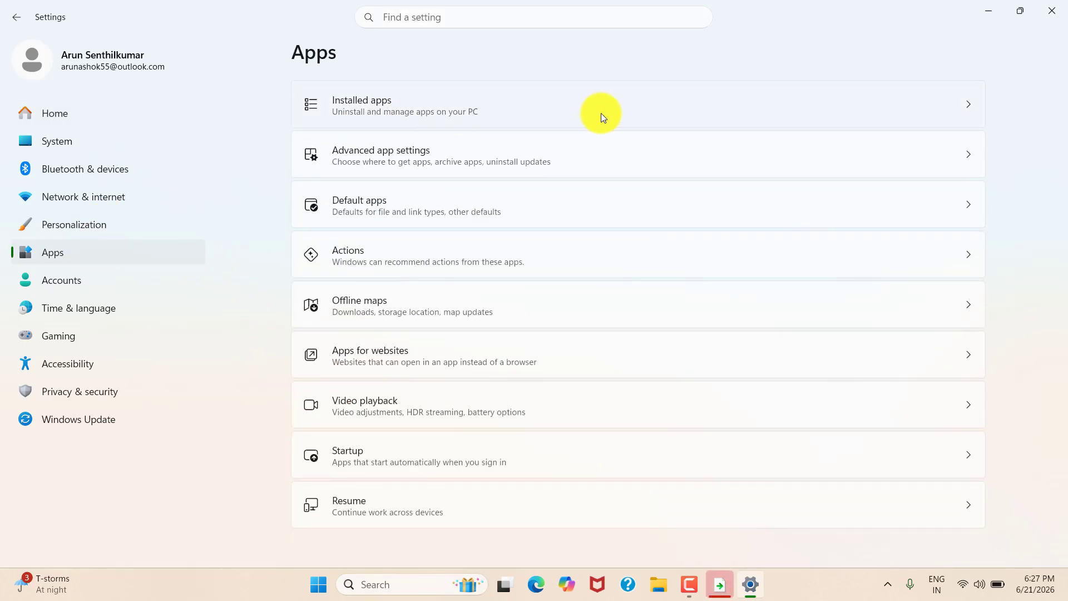
{"action": "left_click", "coordinate": [601, 113]}
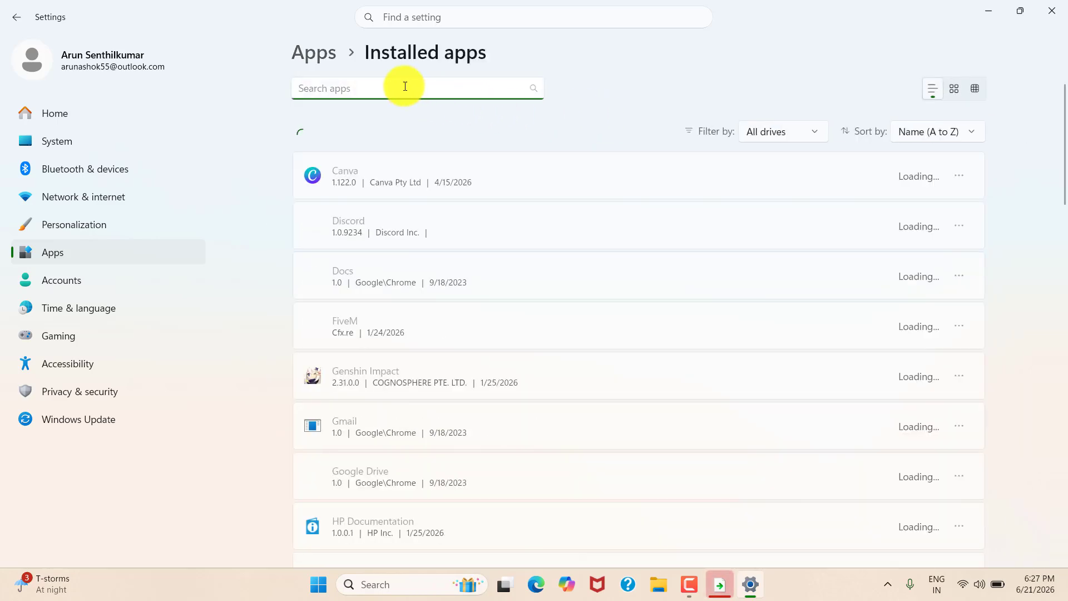
{"action": "type", "text": "roblox"}
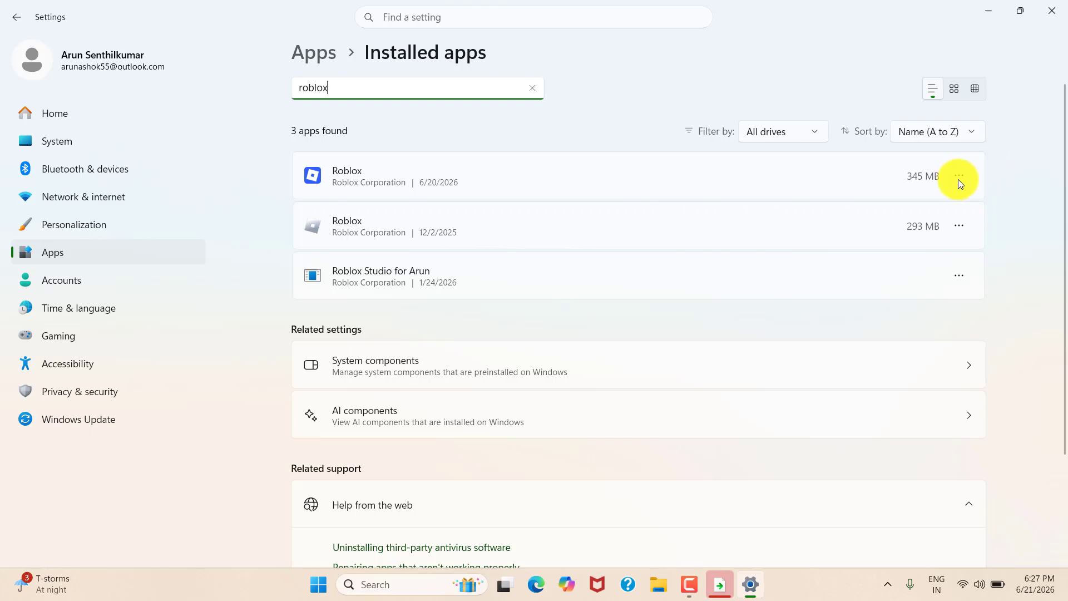
{"action": "left_click", "coordinate": [959, 177]}
{"action": "left_click", "coordinate": [864, 254]}
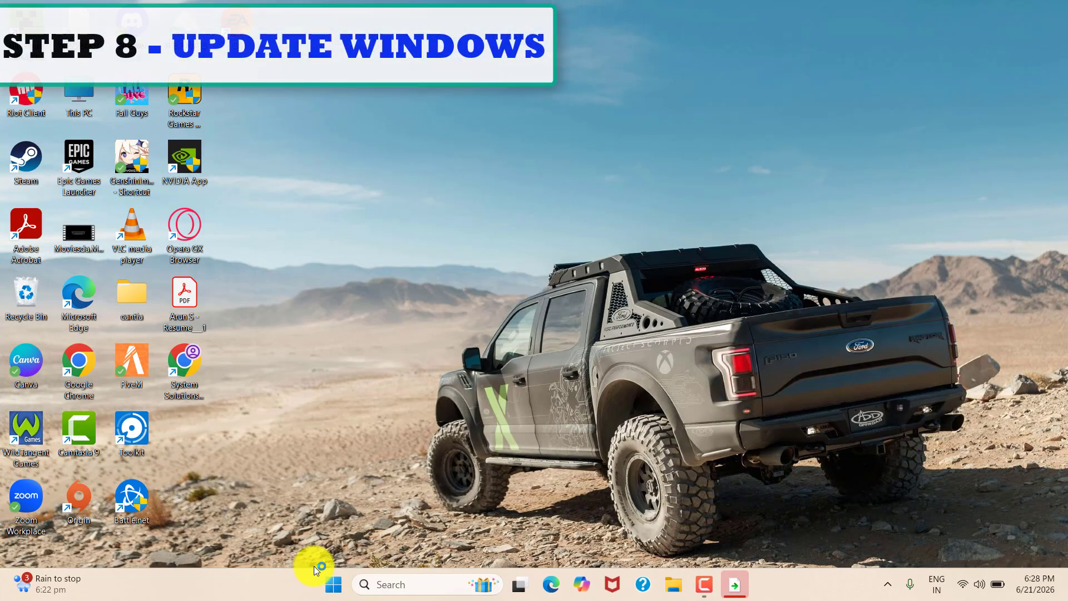
Check for Windows updates in Settings and close the window
{"action": "right_click", "coordinate": [331, 586]}
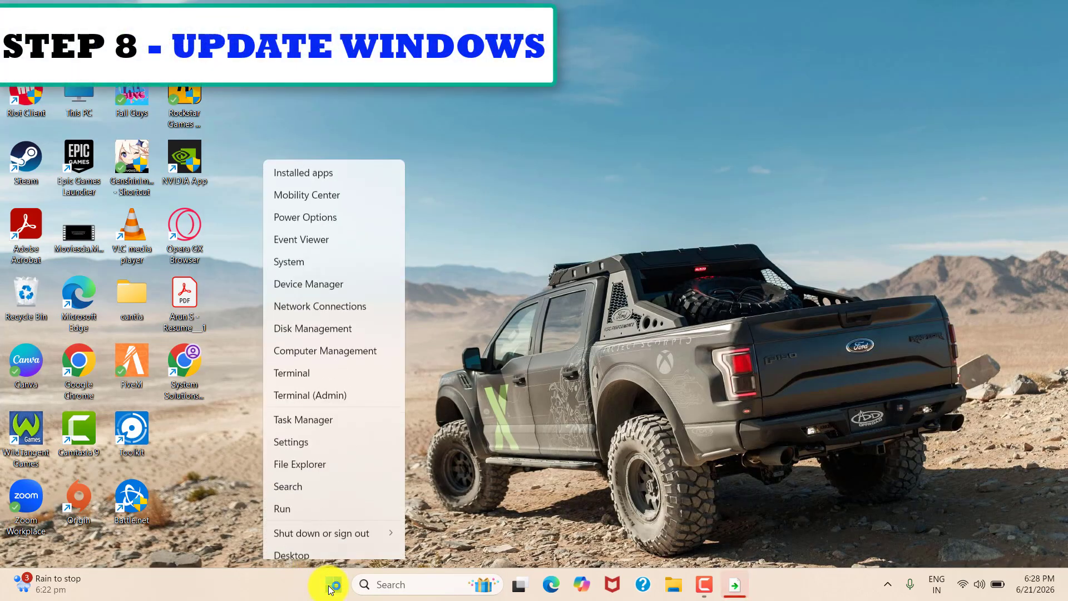
{"action": "left_click", "coordinate": [338, 439]}
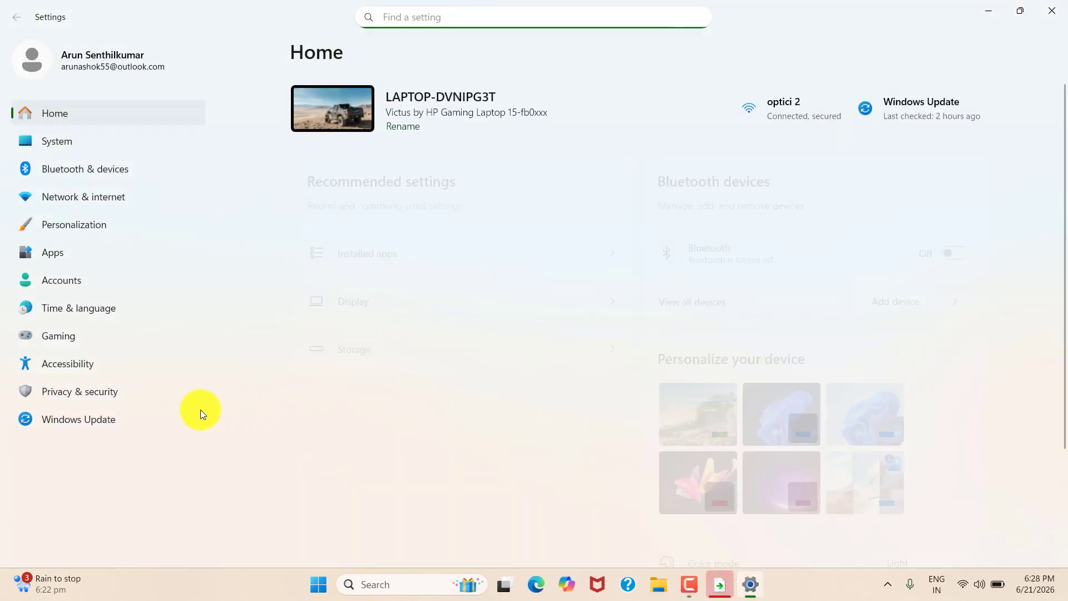
{"action": "left_click", "coordinate": [141, 426]}
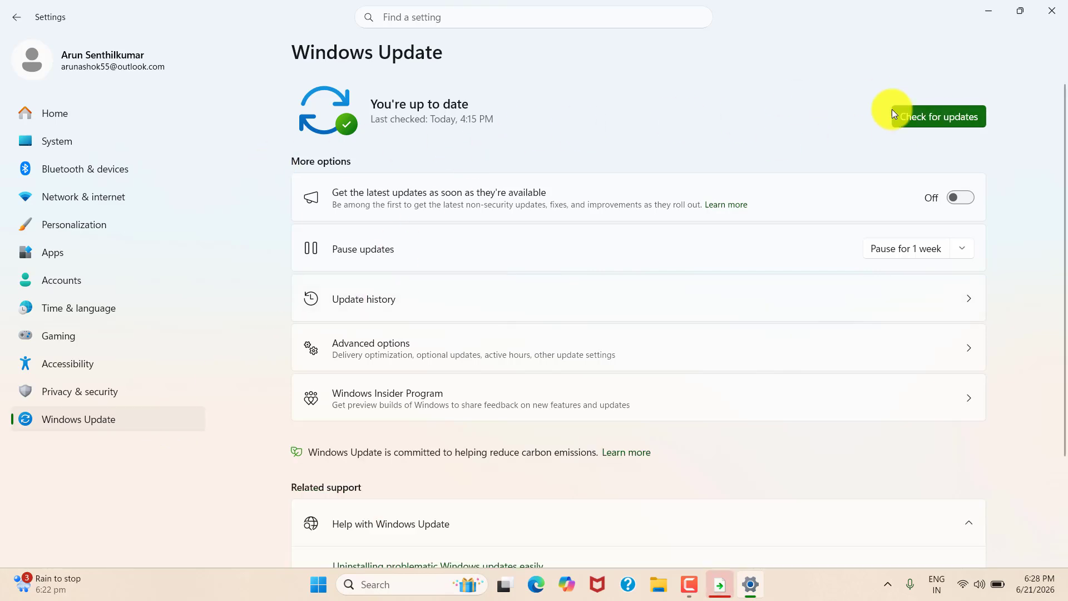
{"action": "left_click", "coordinate": [947, 122]}
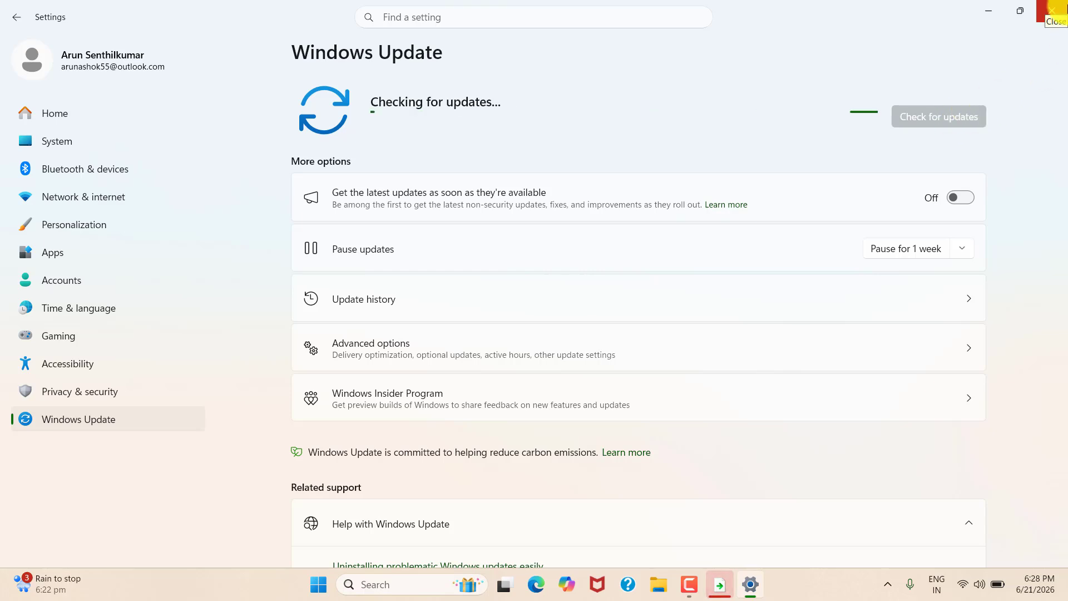
{"action": "left_click", "coordinate": [1051, 10]}
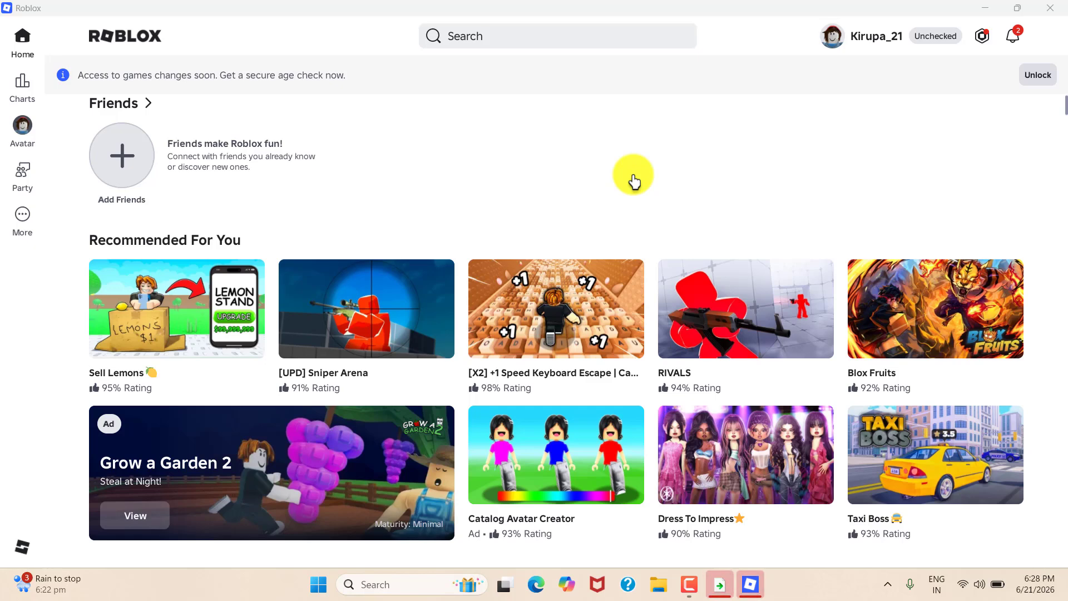
In the Roblox app, browse the recommended games and launch My WATERPARK
{"action": "mouse_move", "coordinate": [684, 372]}
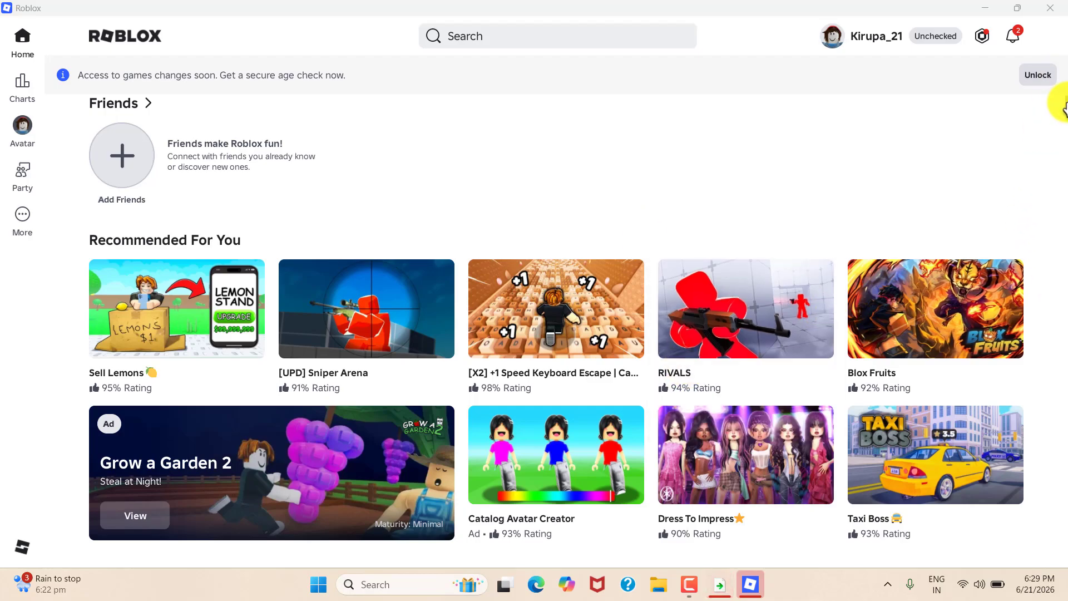
{"action": "scroll", "coordinate": [1065, 111], "scroll_direction": "down", "scroll_amount": 10}
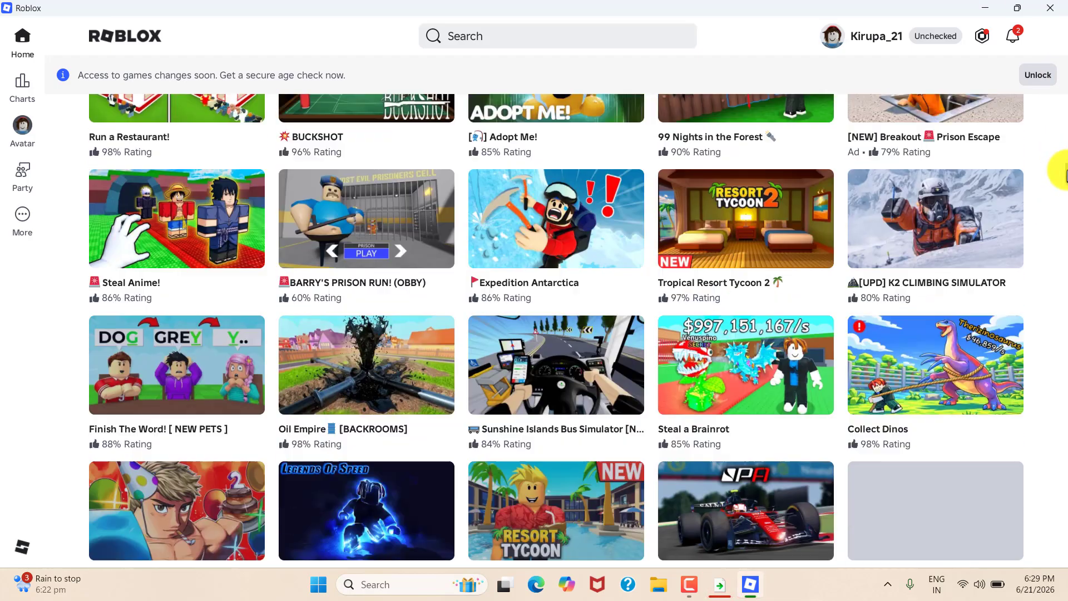
{"action": "left_click_drag", "start_coordinate": [1065, 169], "coordinate": [1065, 233]}
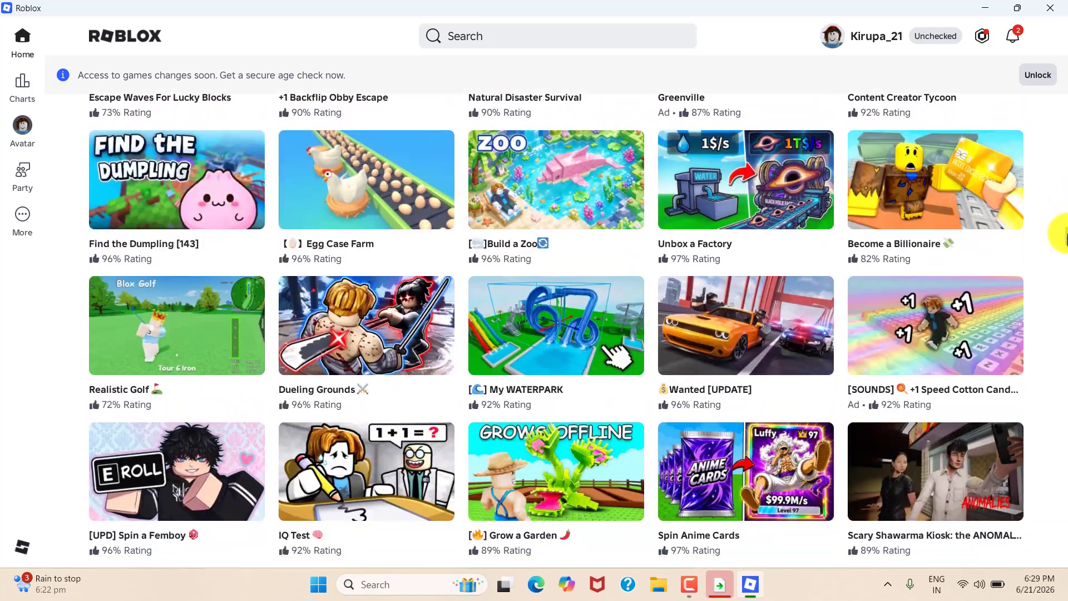
{"action": "left_click", "coordinate": [600, 336]}
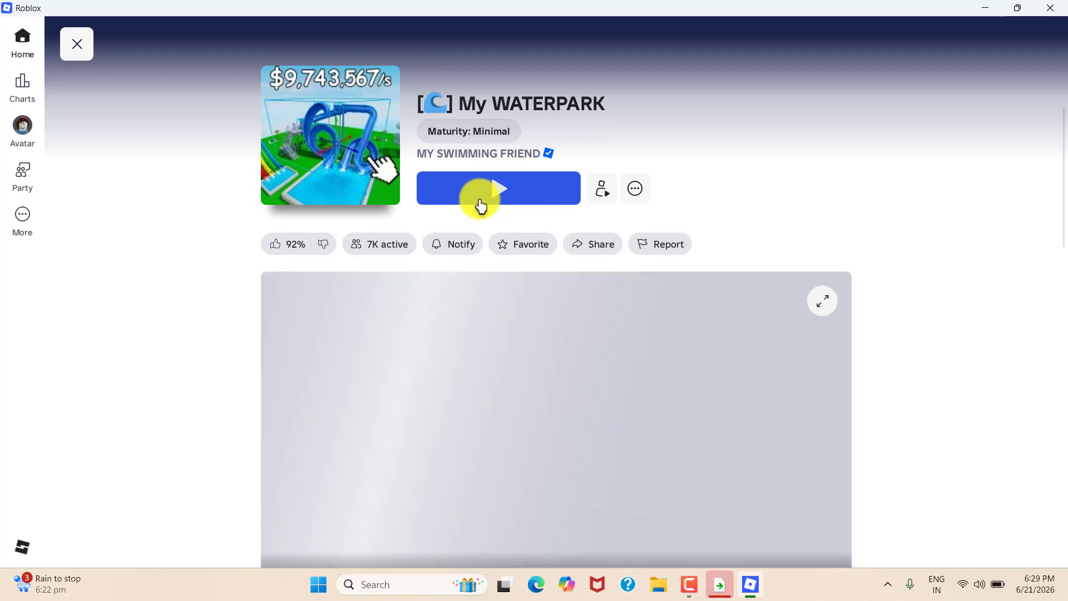
{"action": "left_click", "coordinate": [481, 206]}
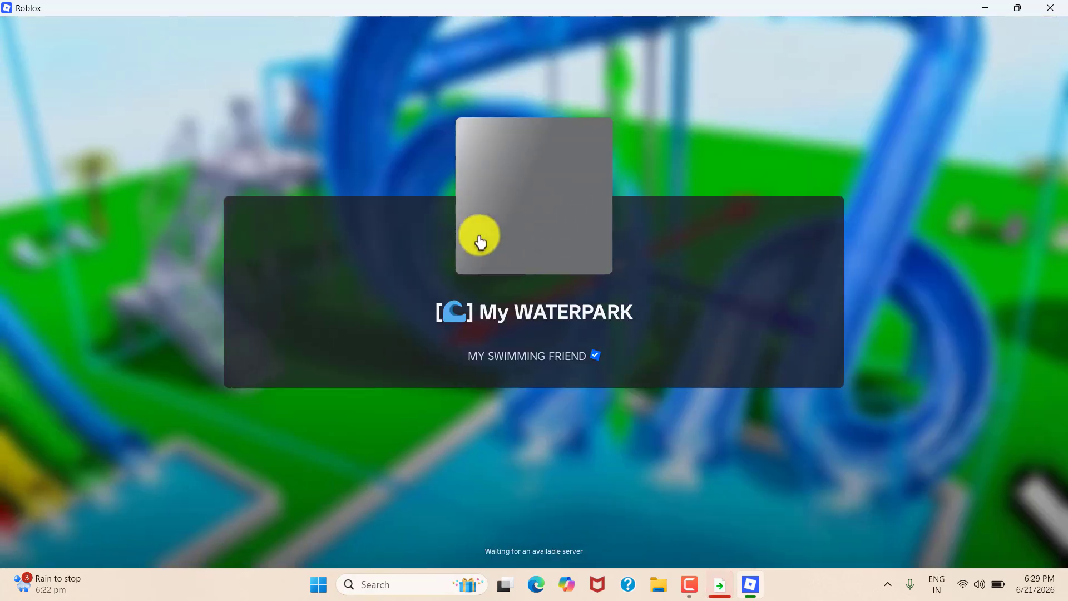